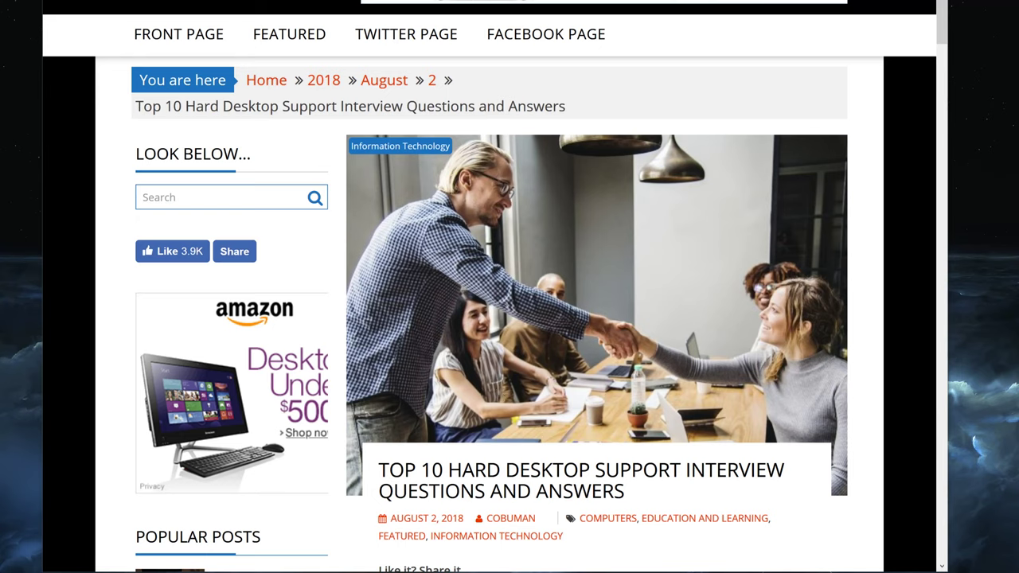
- Highlight the article title, then scroll down to question 2 about missing files and Desktop icons
{"action": "left_click_drag", "start_coordinate": [379, 469], "coordinate": [646, 496]}
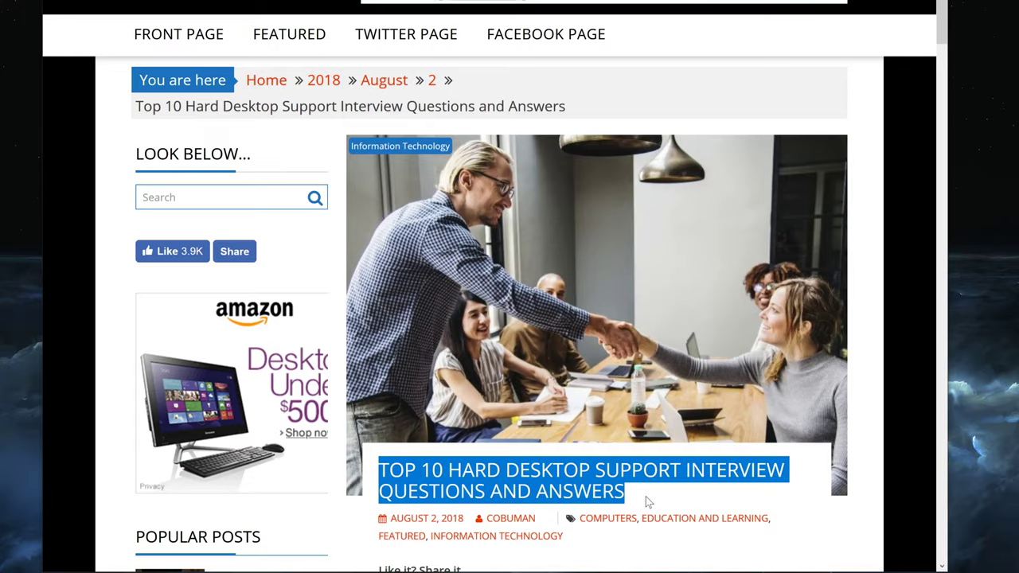
{"action": "left_click", "coordinate": [646, 496]}
{"action": "scroll", "coordinate": [605, 474], "scroll_direction": "down", "scroll_amount": 10}
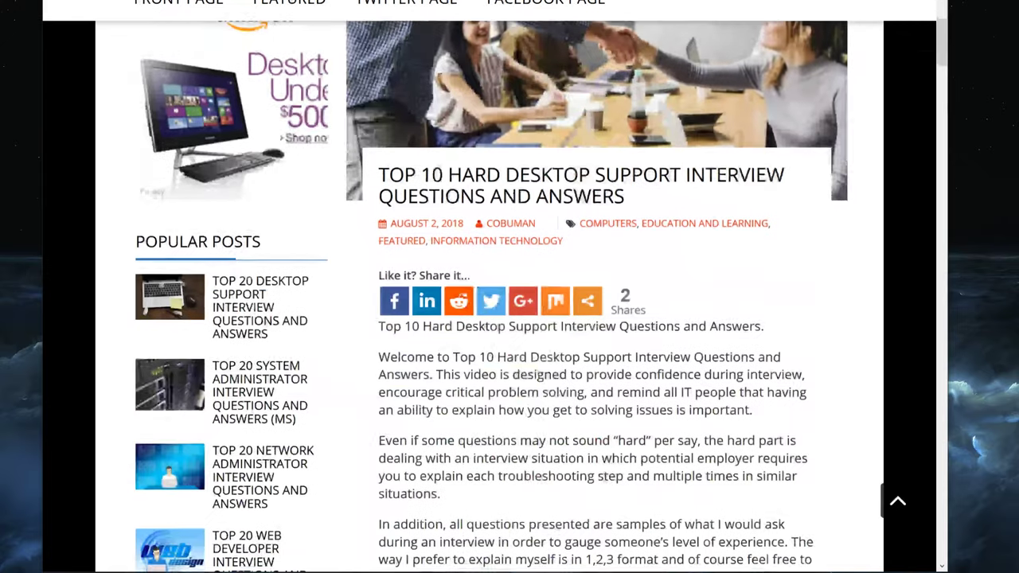
{"action": "scroll", "coordinate": [606, 475], "scroll_direction": "down", "scroll_amount": 3}
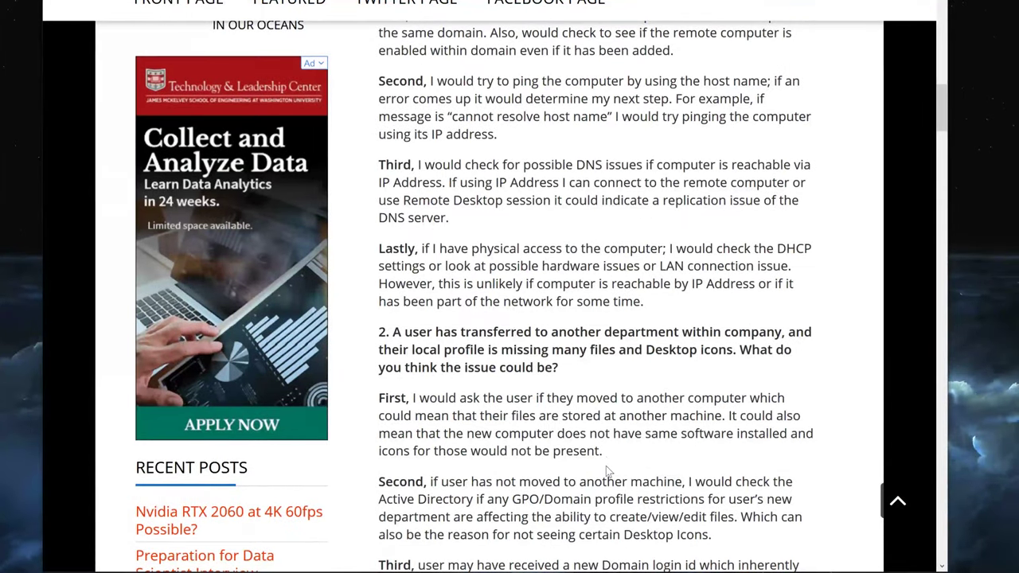
{"action": "scroll", "coordinate": [571, 391], "scroll_direction": "down", "scroll_amount": 2}
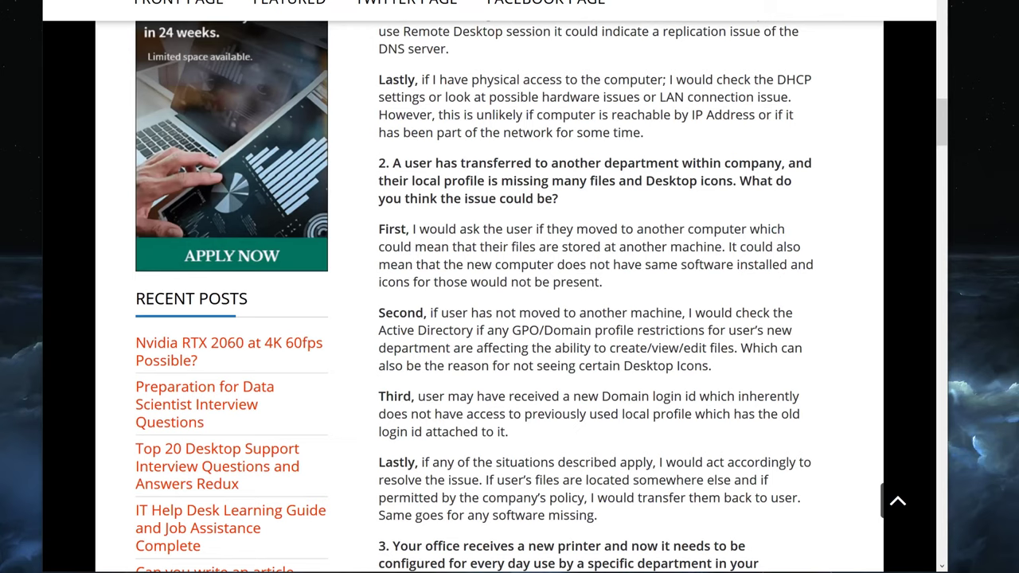
{"action": "left_click_drag", "start_coordinate": [392, 163], "coordinate": [769, 200]}
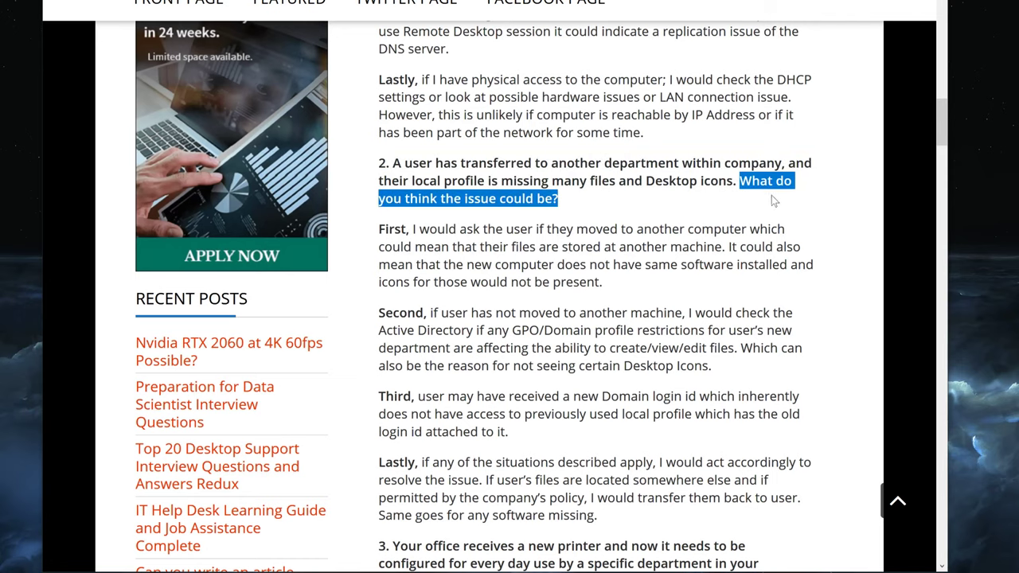
{"action": "left_click", "coordinate": [597, 203]}
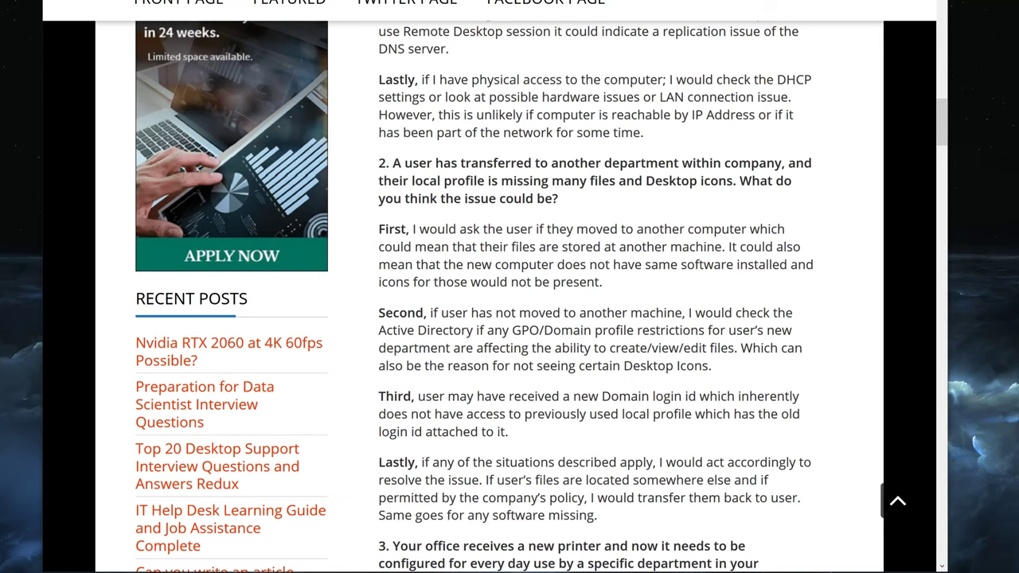
- Highlight the First, Second, Third and Lastly markers of question 2's answers
{"action": "double_click", "coordinate": [395, 230]}
{"action": "double_click", "coordinate": [401, 313]}
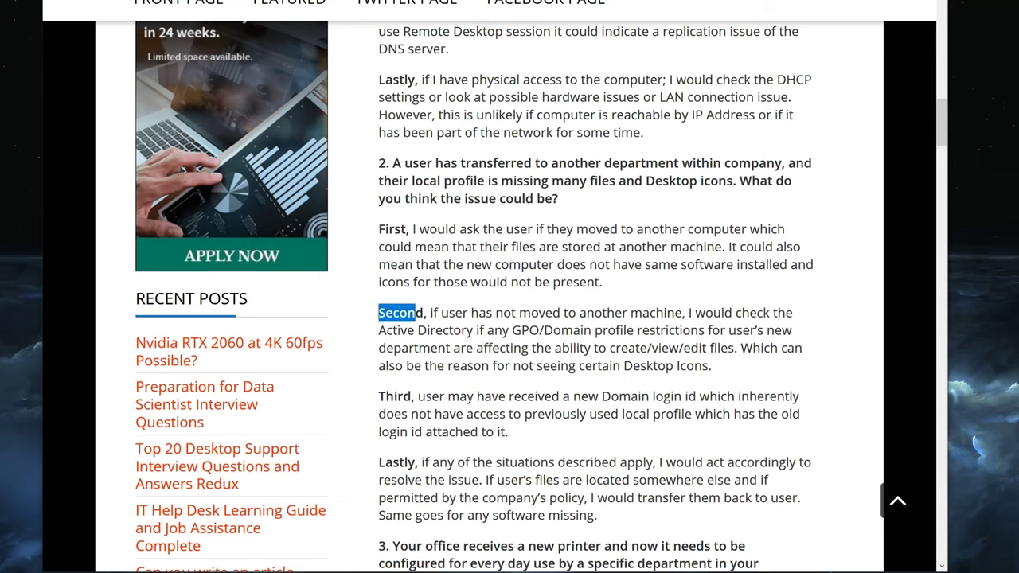
{"action": "left_click_drag", "start_coordinate": [380, 313], "coordinate": [426, 331]}
{"action": "double_click", "coordinate": [394, 396]}
{"action": "double_click", "coordinate": [396, 462]}
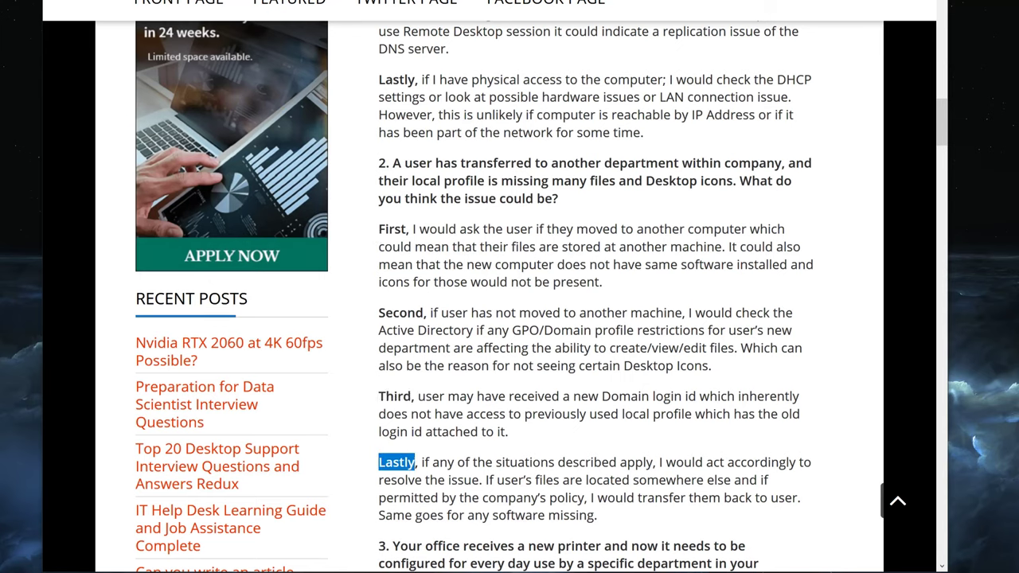
{"action": "left_click", "coordinate": [424, 452]}
{"action": "left_click_drag", "start_coordinate": [379, 229], "coordinate": [402, 229]}
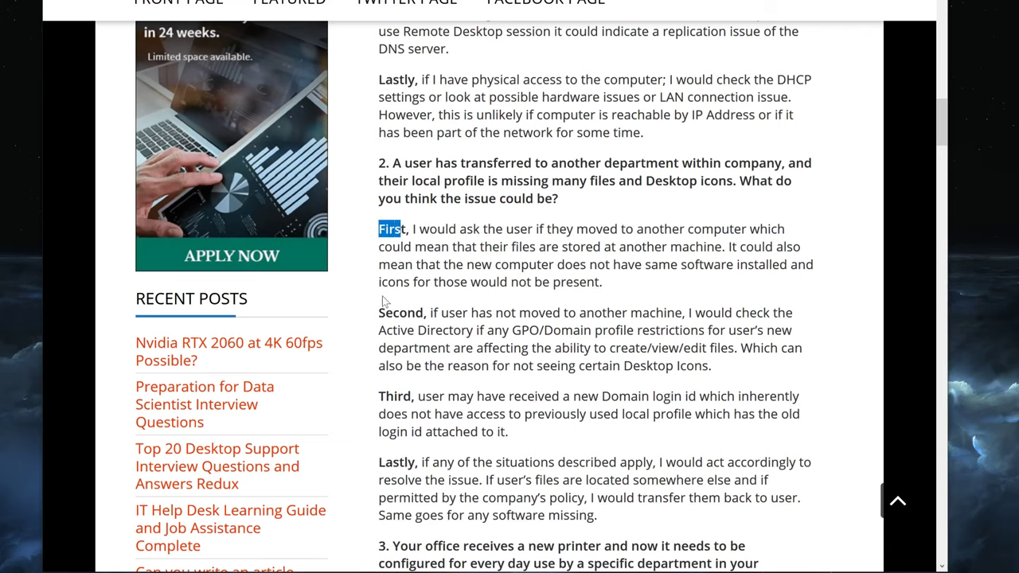
{"action": "left_click_drag", "start_coordinate": [380, 313], "coordinate": [415, 313]}
{"action": "left_click_drag", "start_coordinate": [386, 396], "coordinate": [412, 396]}
{"action": "left_click_drag", "start_coordinate": [379, 462], "coordinate": [415, 462]}
{"action": "left_click", "coordinate": [415, 462]}
- Highlight the first answer's sentences about another computer and missing software and icons
{"action": "left_click_drag", "start_coordinate": [412, 230], "coordinate": [727, 248]}
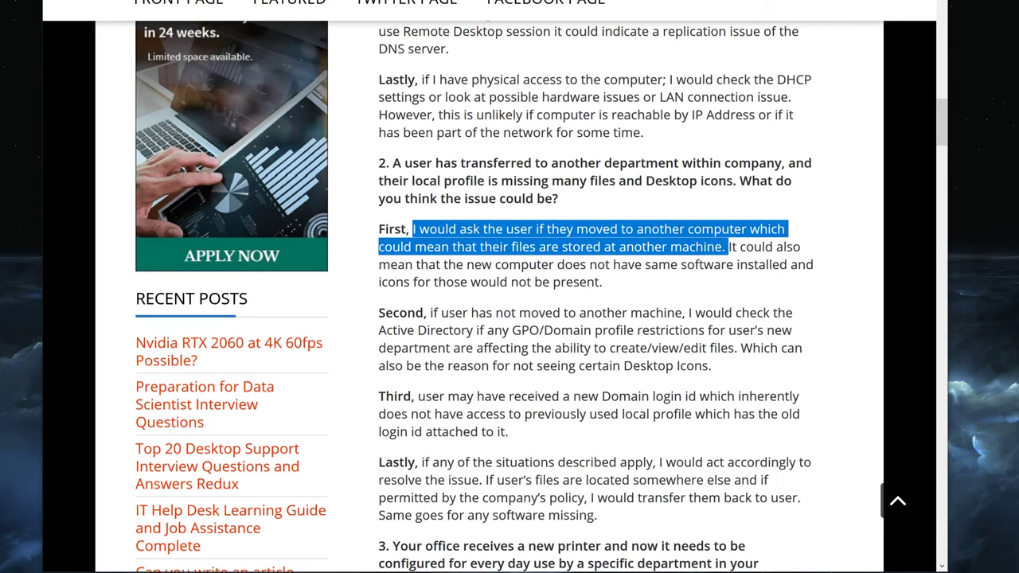
{"action": "left_click", "coordinate": [727, 247]}
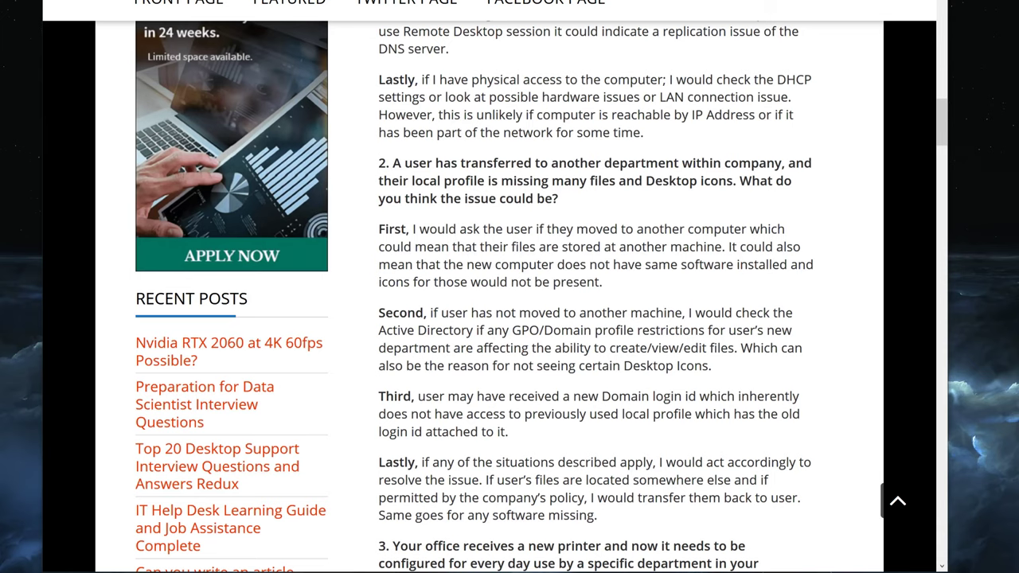
{"action": "left_click_drag", "start_coordinate": [725, 247], "coordinate": [648, 279]}
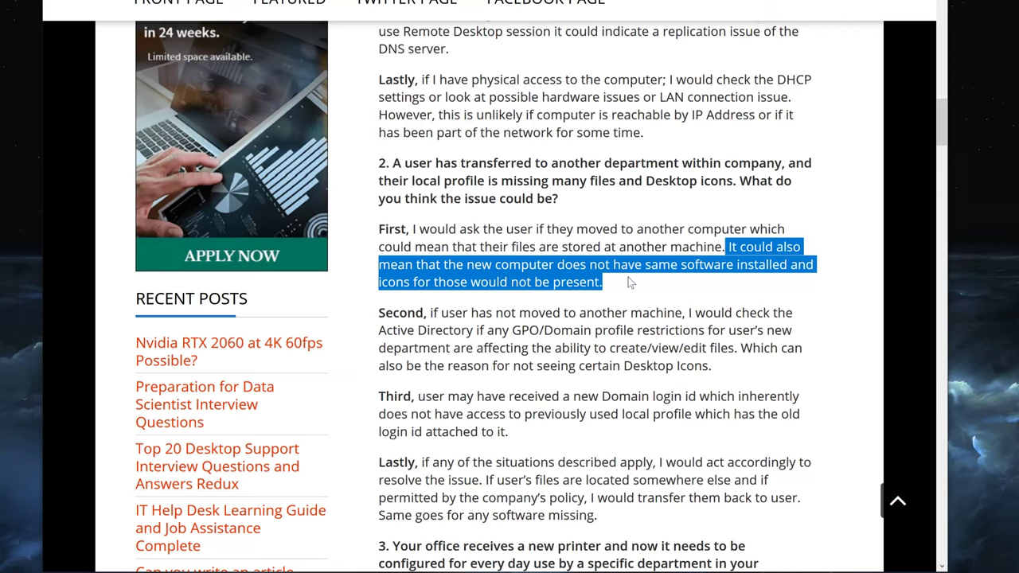
{"action": "left_click", "coordinate": [629, 283]}
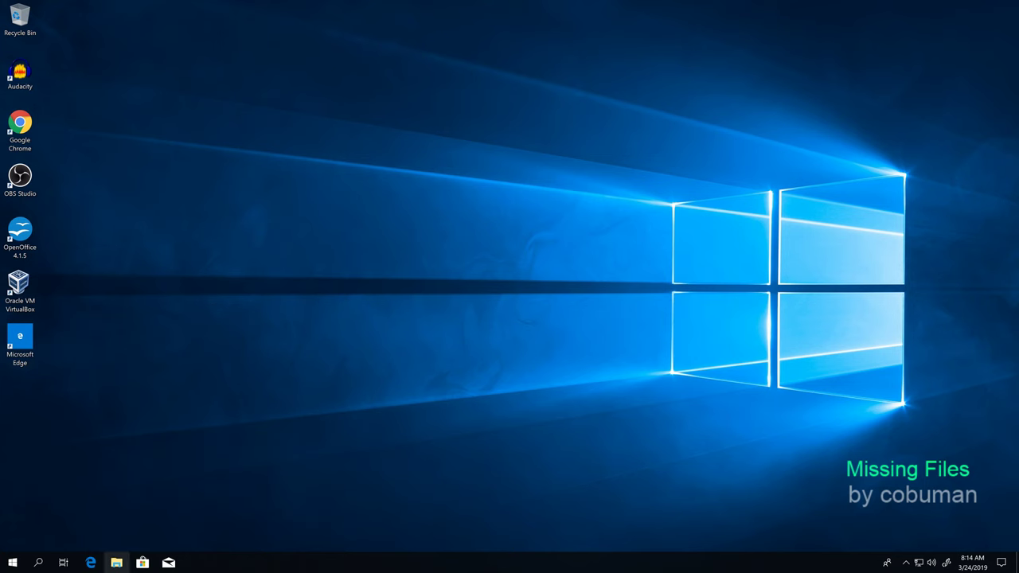
- Open File Explorer at Quick access and confirm the Downloads and Documents folders are empty
{"action": "left_click", "coordinate": [116, 563]}
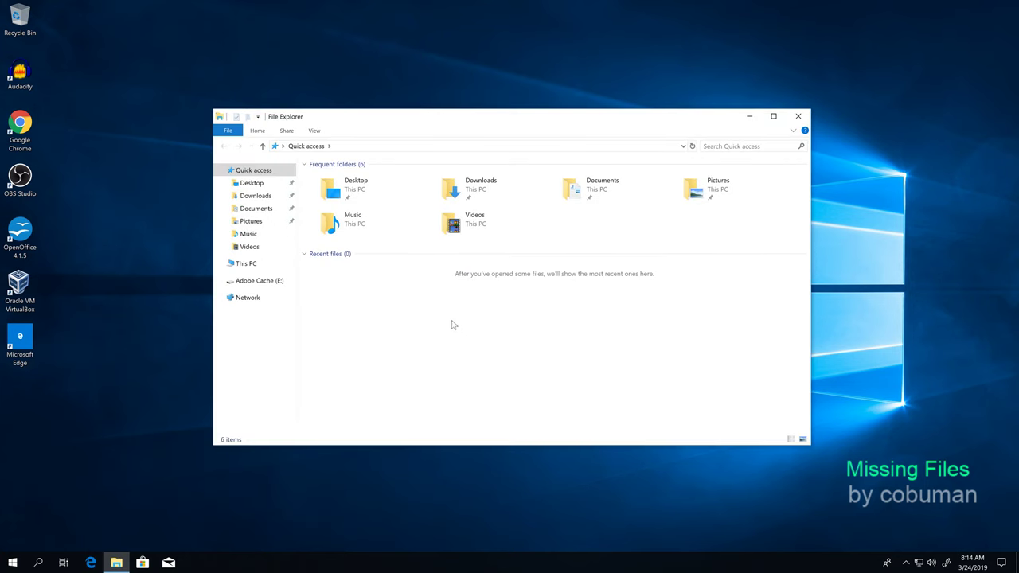
{"action": "double_click", "coordinate": [481, 191]}
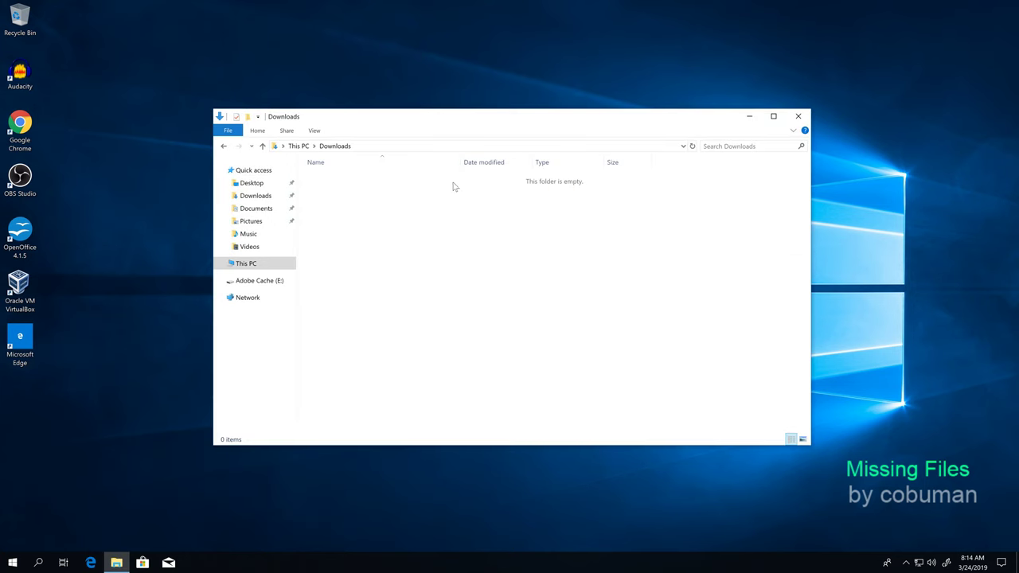
{"action": "left_click", "coordinate": [225, 149]}
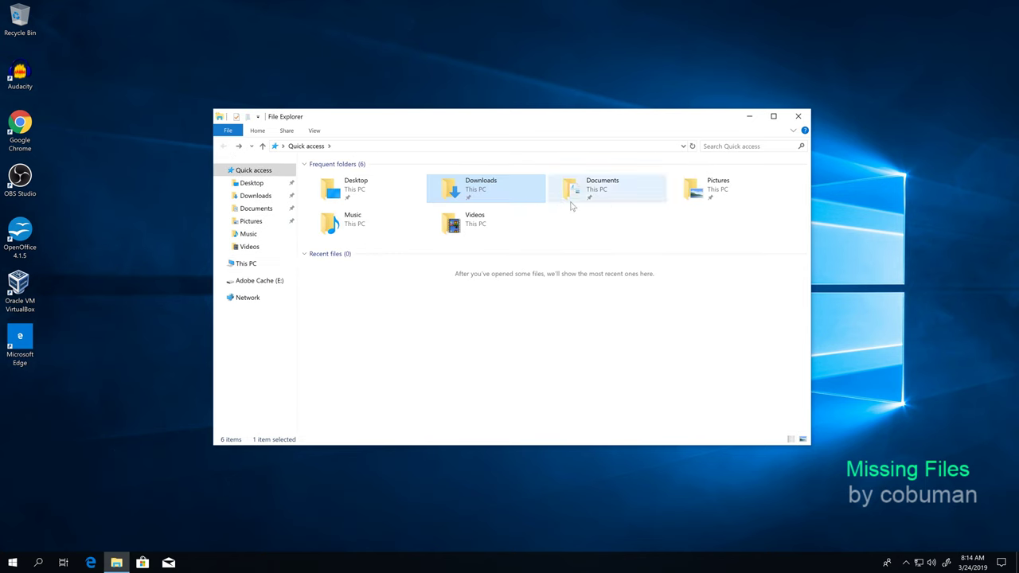
{"action": "double_click", "coordinate": [605, 194]}
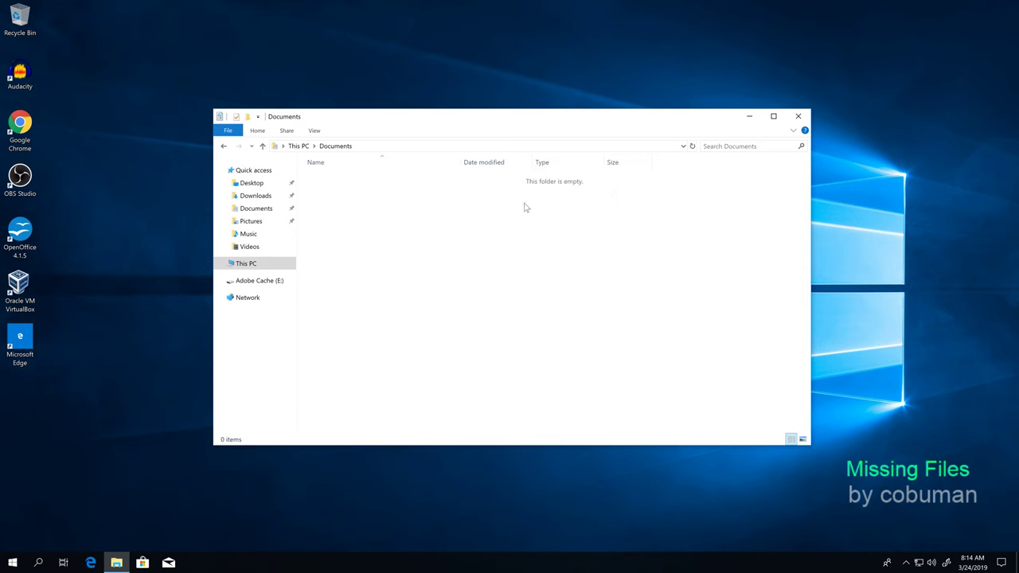
{"action": "left_click", "coordinate": [225, 150]}
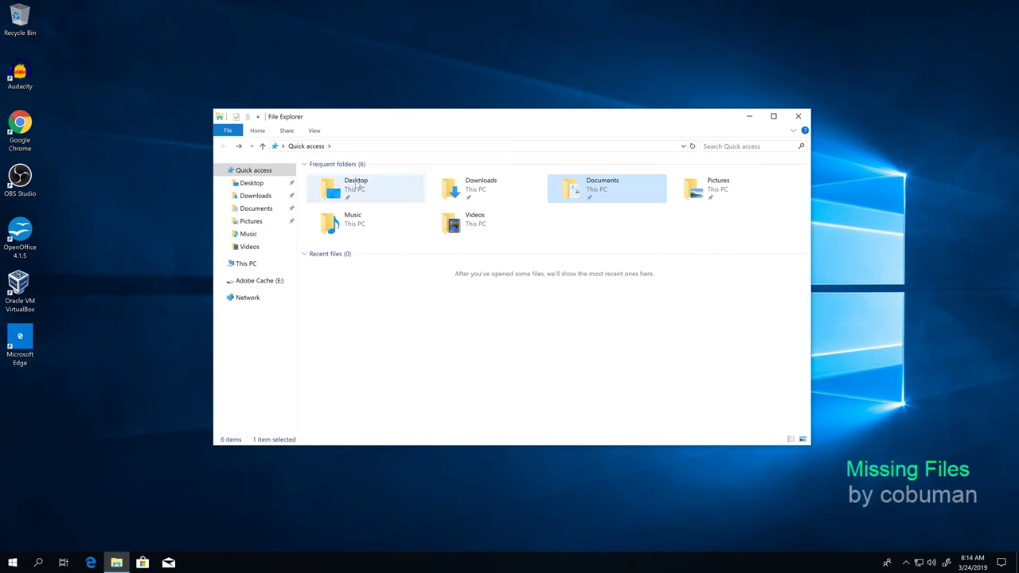
- Open the Desktop folder and inspect its only item, the Microsoft Edge shortcut
{"action": "double_click", "coordinate": [358, 185]}
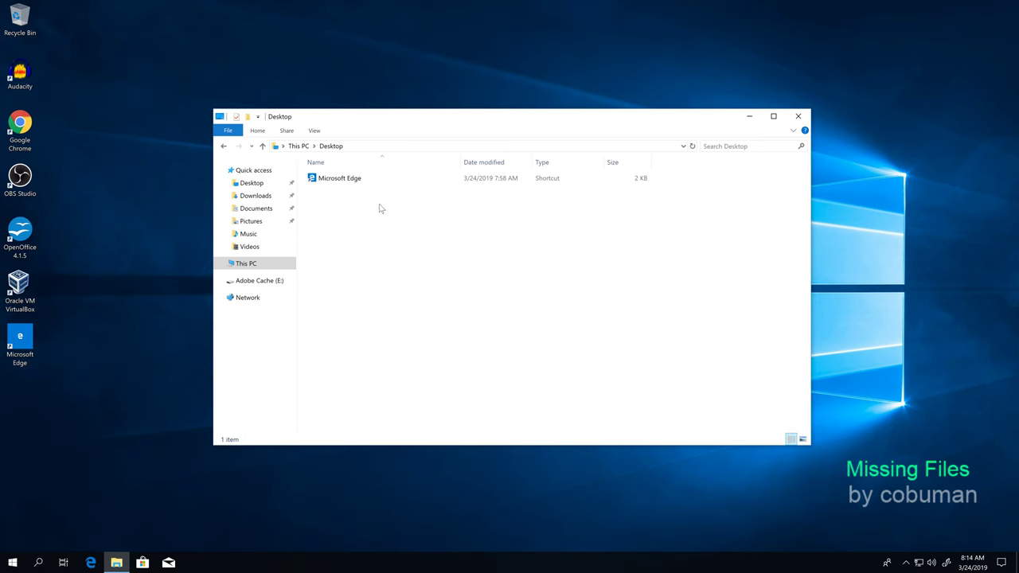
{"action": "left_click", "coordinate": [355, 183]}
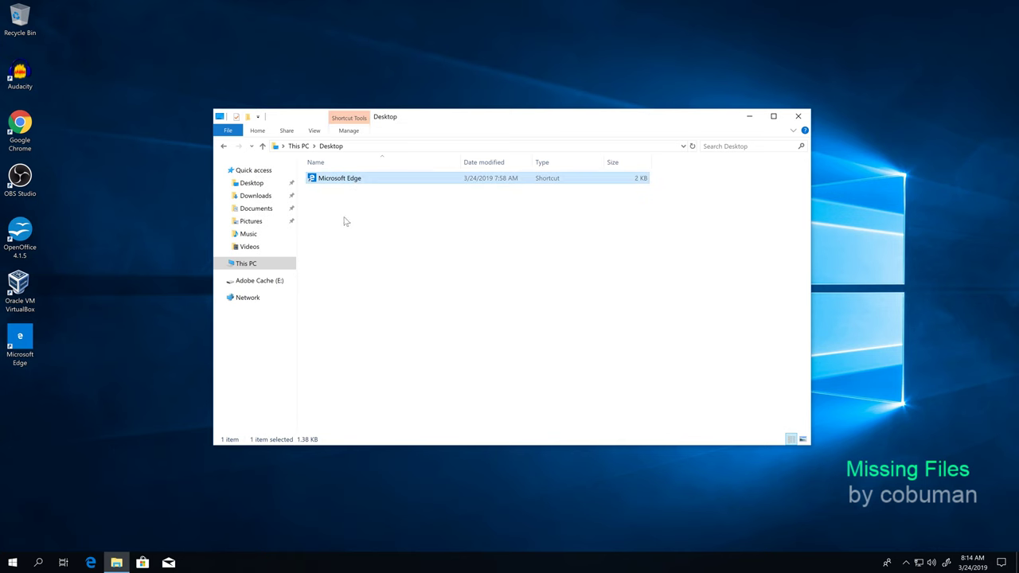
{"action": "left_click", "coordinate": [360, 285]}
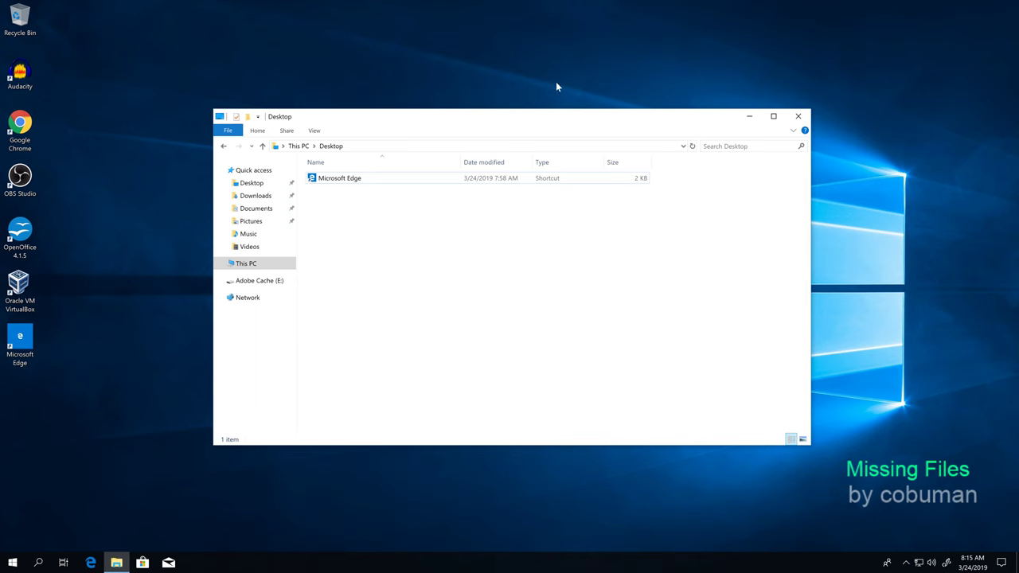
- Create a New Bitmap Image on the desktop and check it in the Desktop folder listing
{"action": "right_click", "coordinate": [494, 56]}
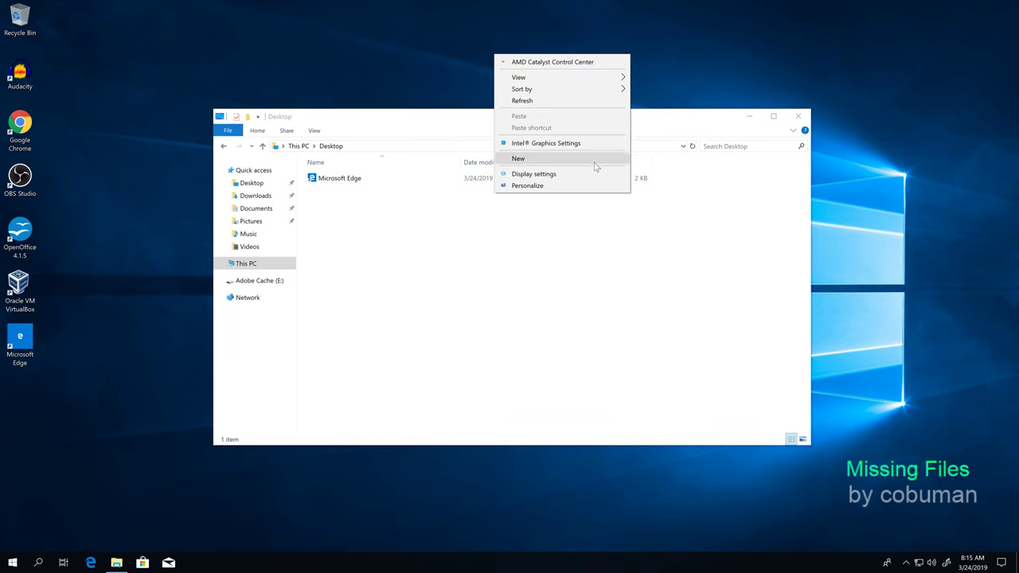
{"action": "mouse_move", "coordinate": [617, 158]}
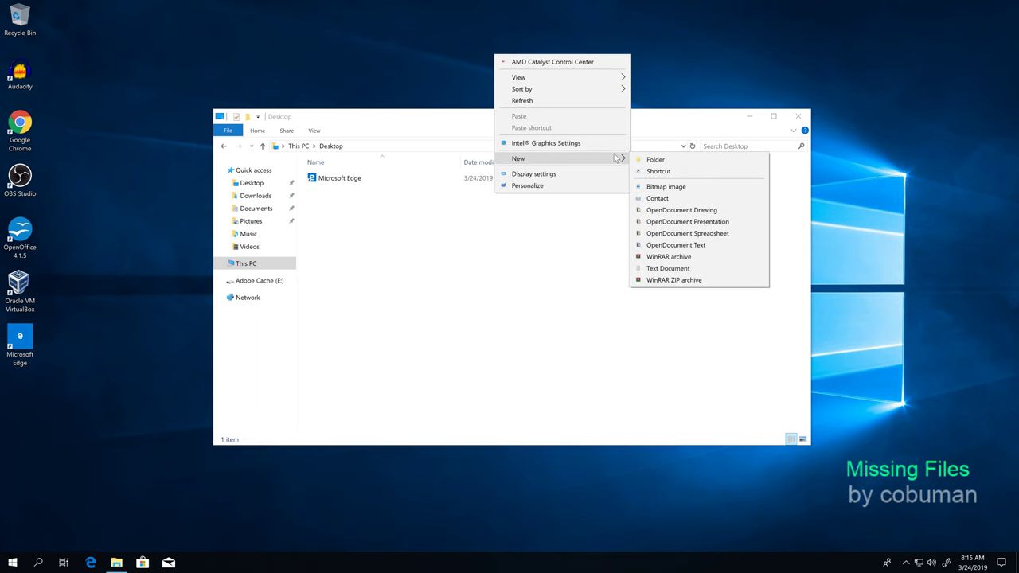
{"action": "left_click", "coordinate": [686, 187]}
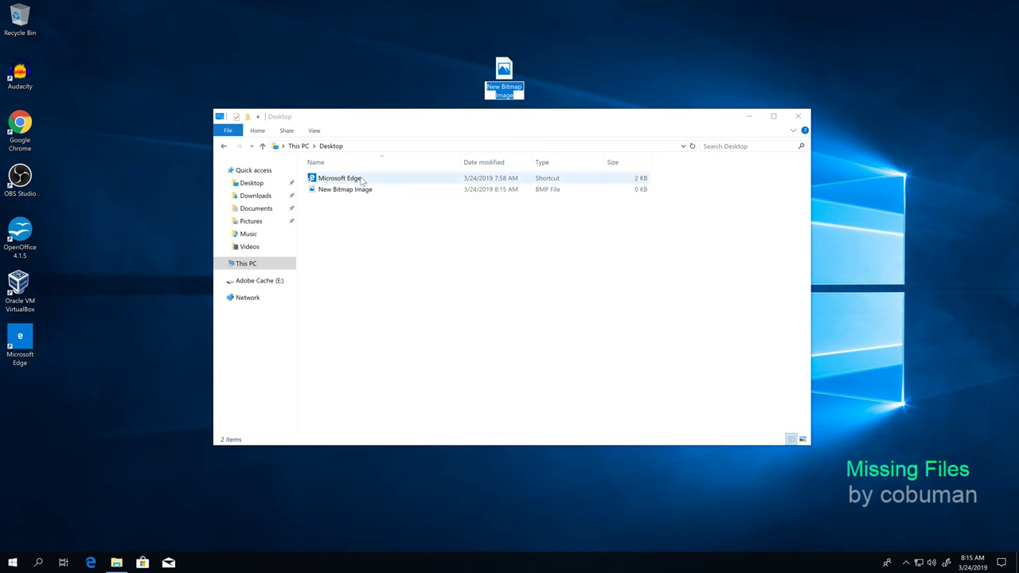
{"action": "left_click", "coordinate": [363, 194]}
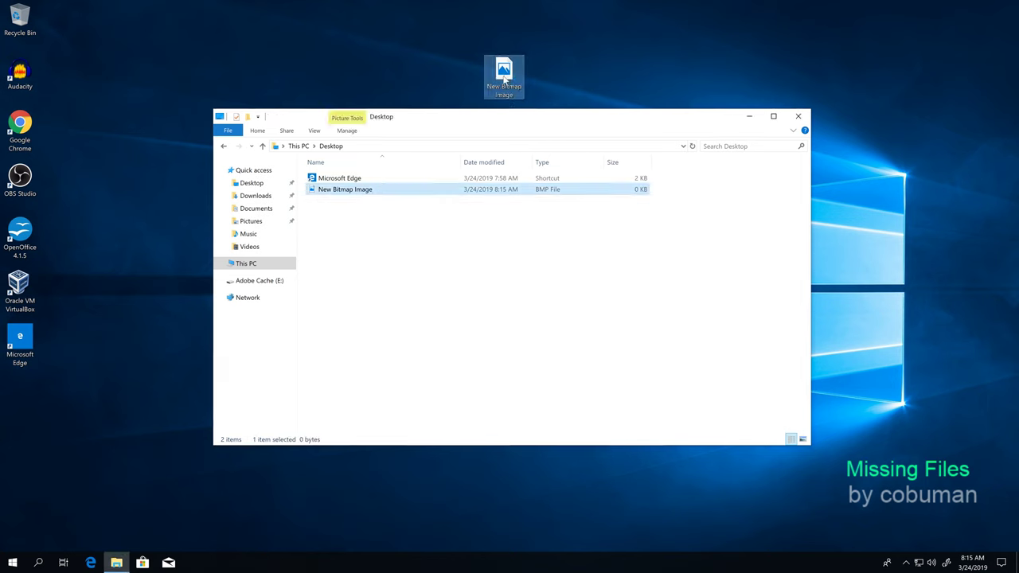
{"action": "left_click", "coordinate": [371, 182]}
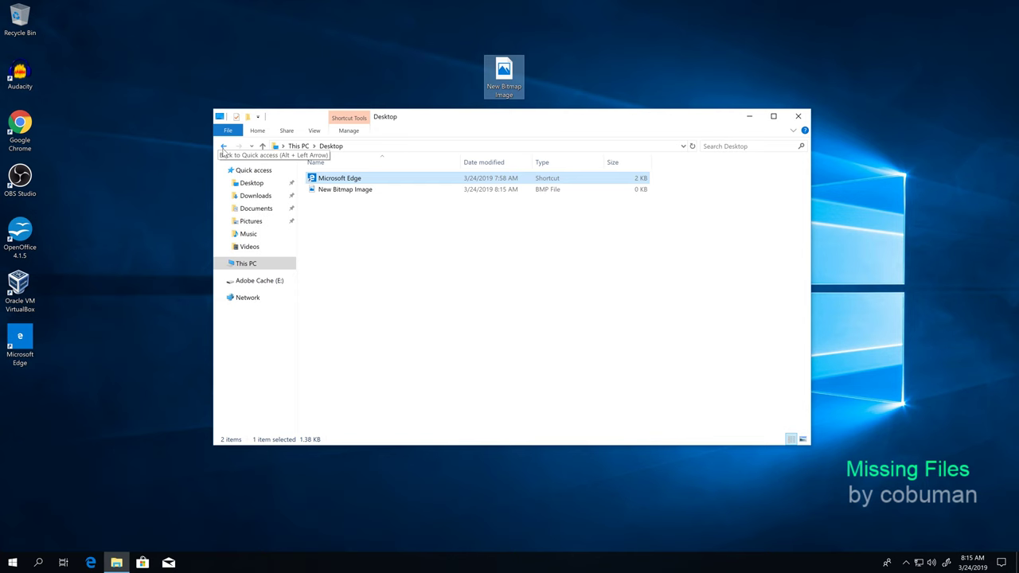
- Return to Quick access and close the File Explorer window
{"action": "left_click", "coordinate": [224, 146]}
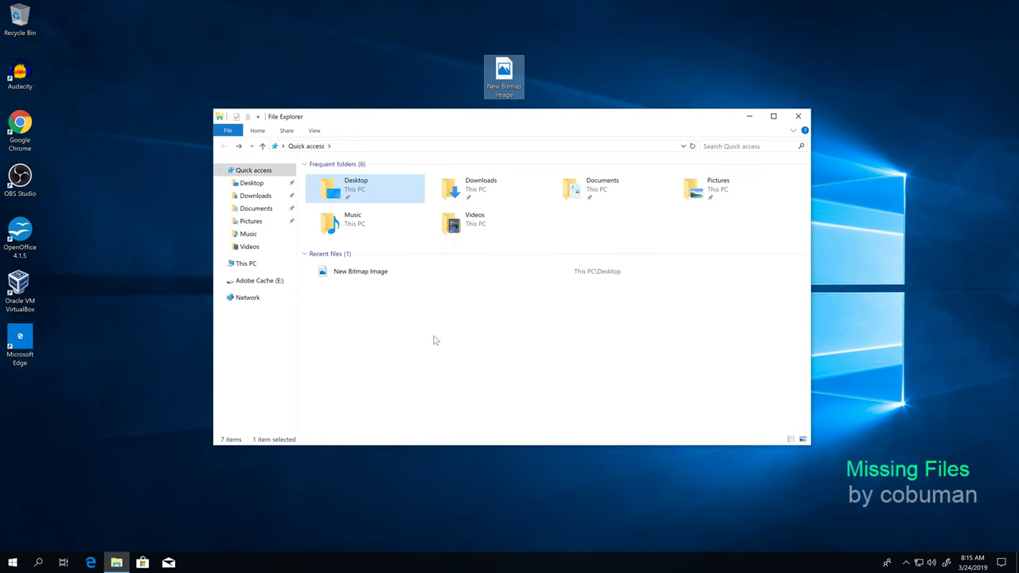
{"action": "left_click", "coordinate": [390, 335]}
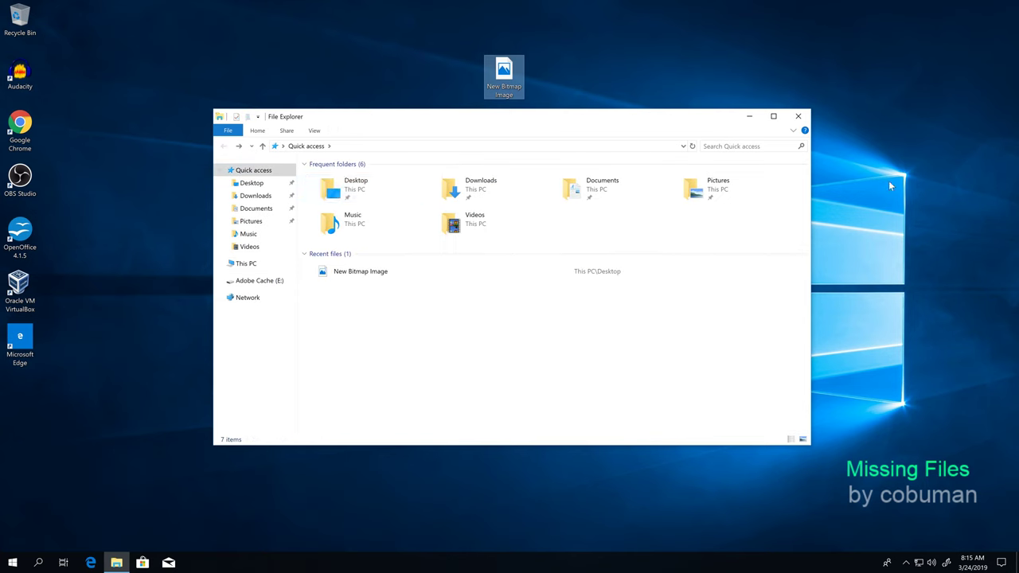
{"action": "left_click", "coordinate": [798, 116]}
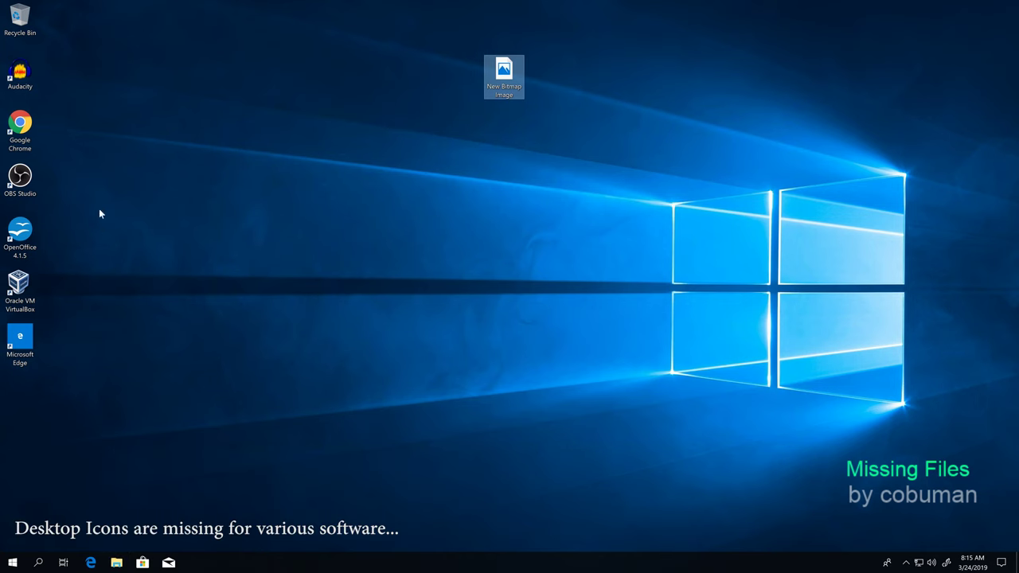
{"action": "left_click_drag", "start_coordinate": [77, 71], "coordinate": [37, 254]}
{"action": "left_click", "coordinate": [71, 136]}
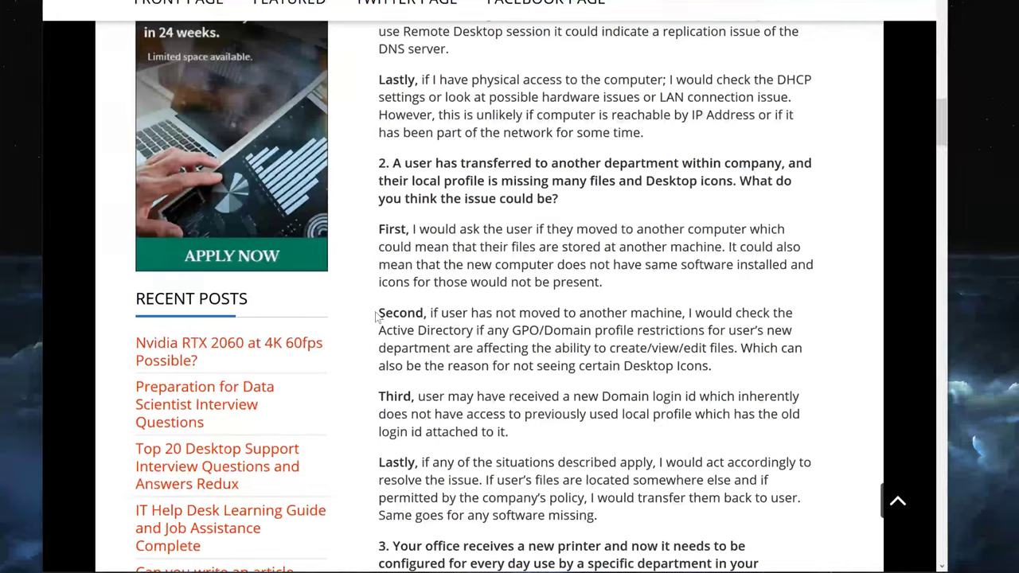
- Highlight only 'Active Directory if any GPO/Domain' in the Second answer, replacing the wider selection
{"action": "left_click_drag", "start_coordinate": [377, 314], "coordinate": [689, 313]}
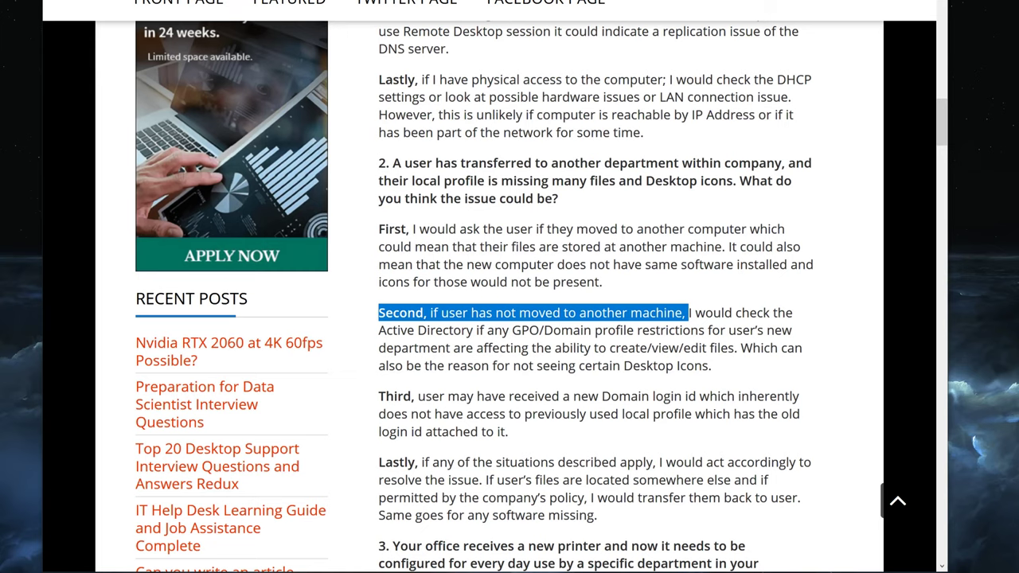
{"action": "left_click_drag", "start_coordinate": [689, 313], "coordinate": [734, 348]}
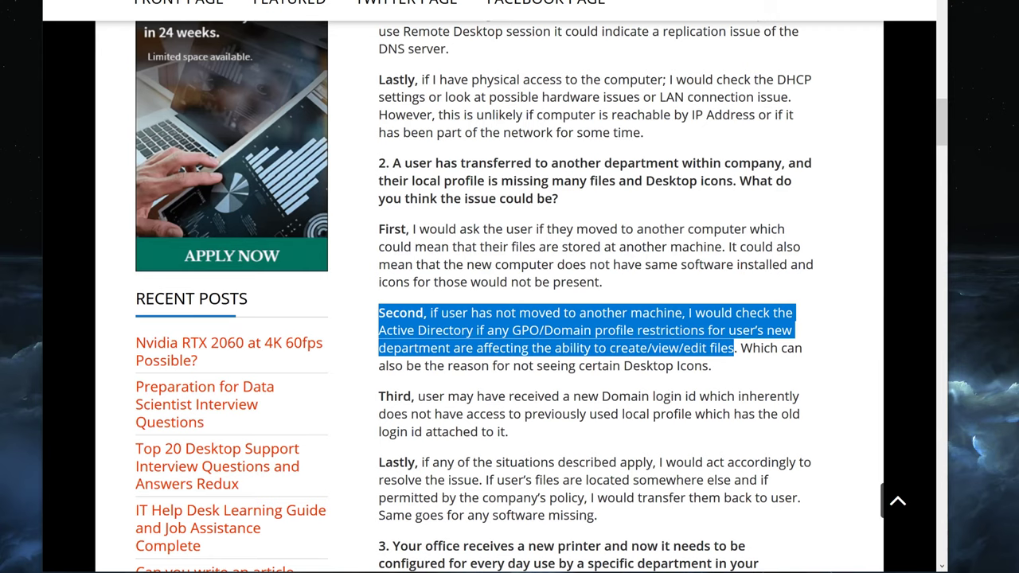
{"action": "left_click", "coordinate": [733, 348]}
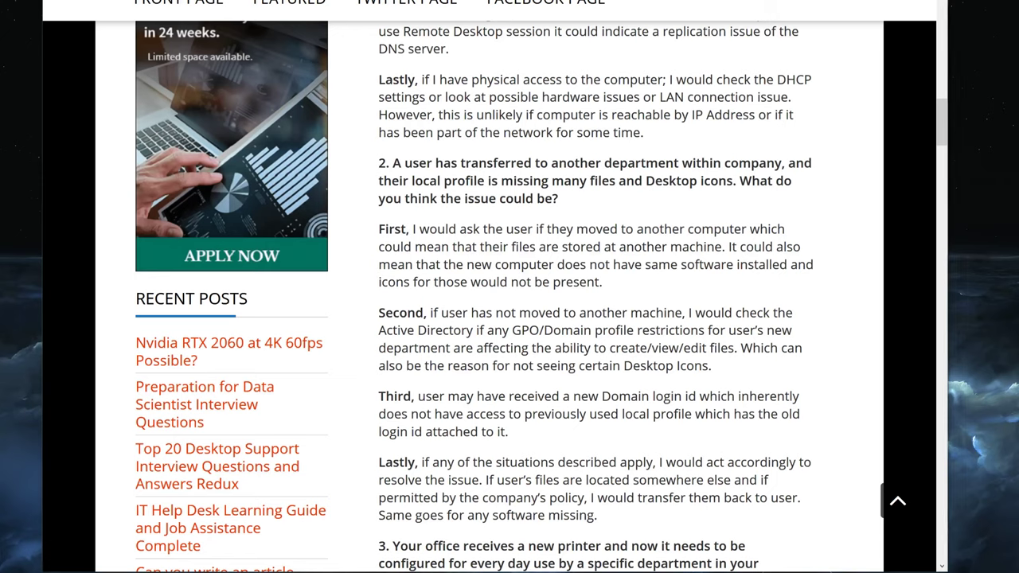
{"action": "left_click_drag", "start_coordinate": [378, 329], "coordinate": [591, 329]}
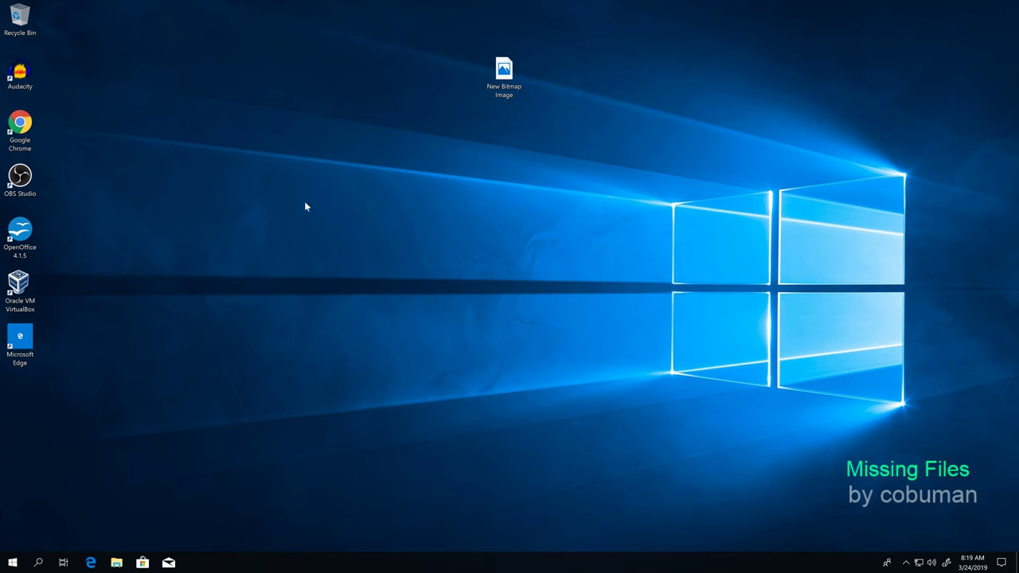
- Open File Explorer on This PC, select Local Disk (C:), and shift the window slightly
{"action": "left_click", "coordinate": [117, 563]}
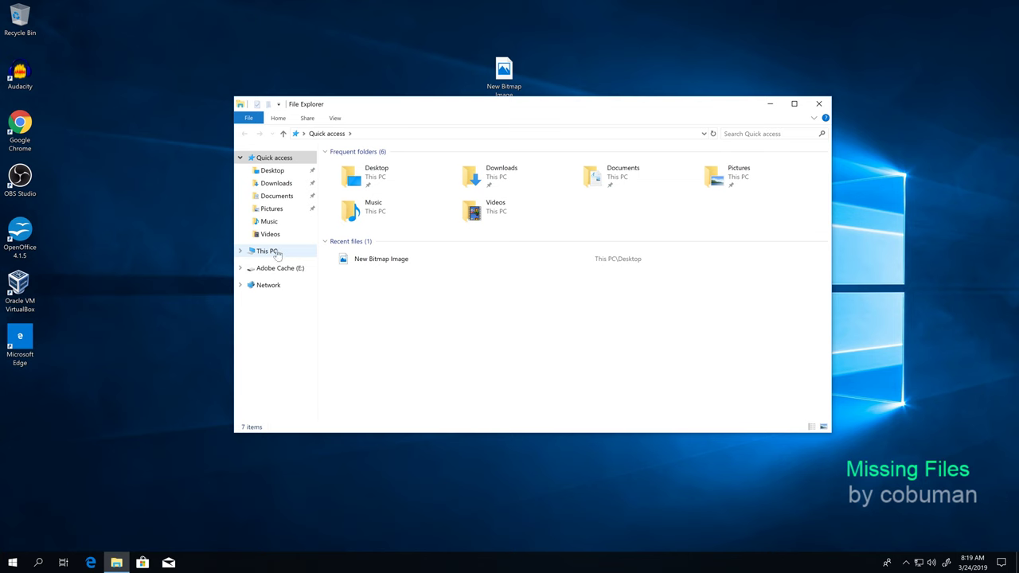
{"action": "left_click", "coordinate": [277, 251]}
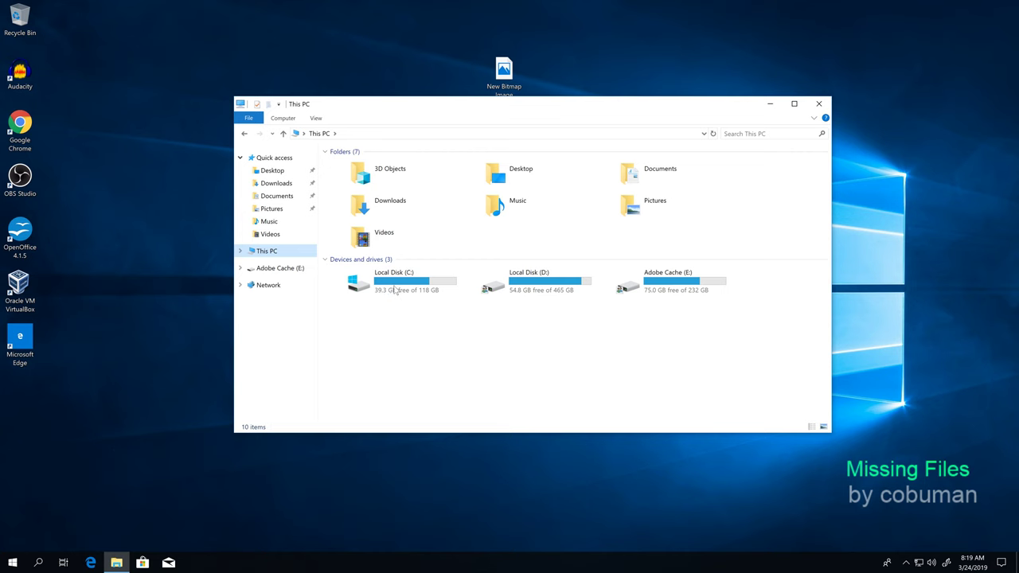
{"action": "left_click", "coordinate": [417, 282]}
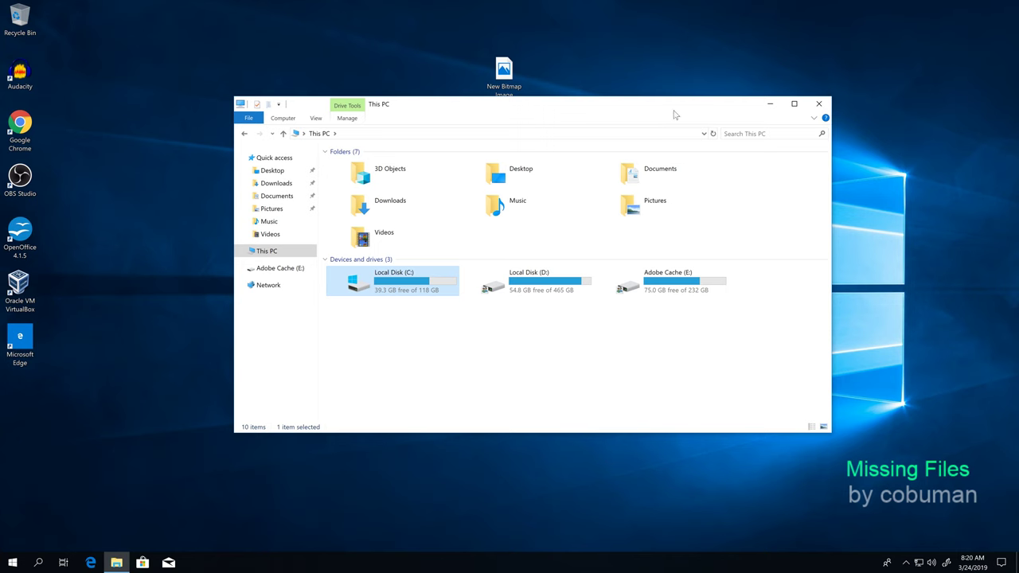
{"action": "left_click_drag", "start_coordinate": [636, 115], "coordinate": [618, 142]}
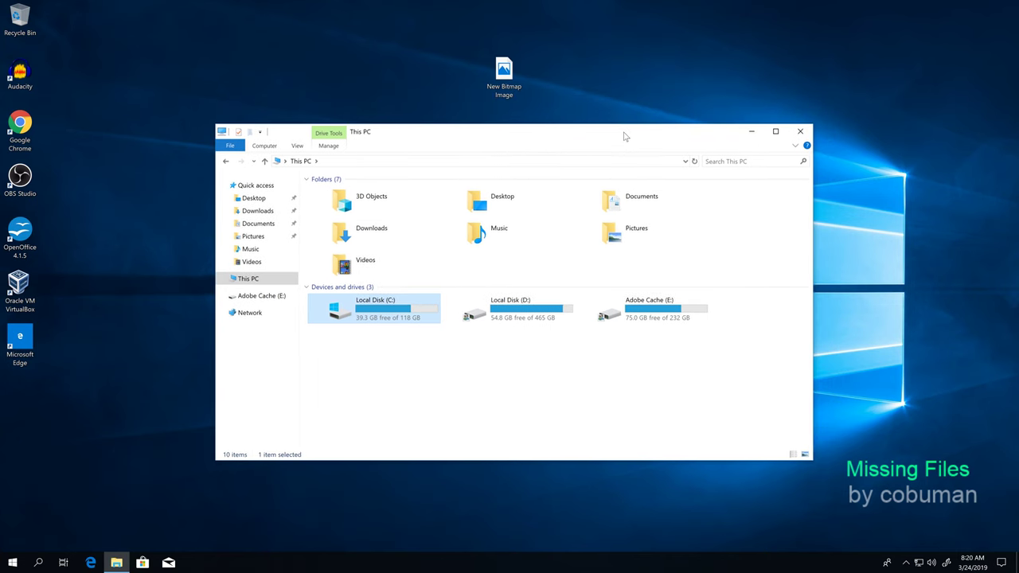
- Open Local Disk (C:), return to This PC, then reach C: again via the address bar entry 'c:'
{"action": "double_click", "coordinate": [377, 313]}
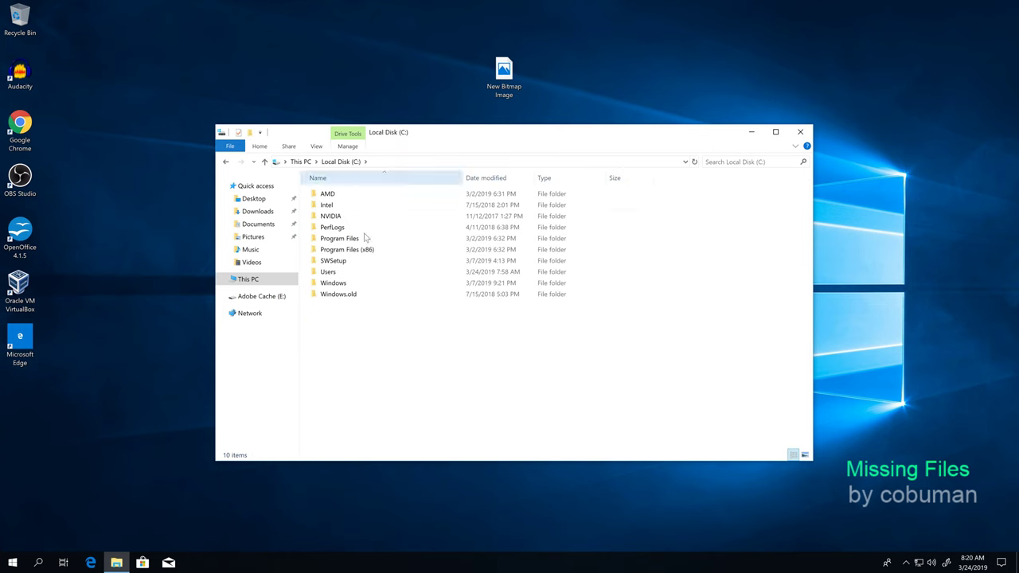
{"action": "left_click", "coordinate": [301, 161]}
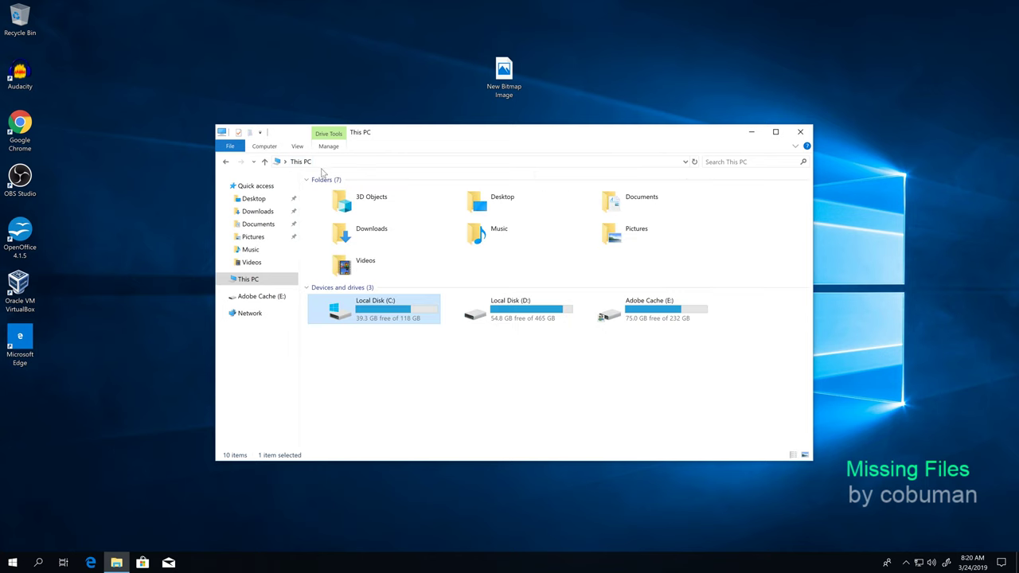
{"action": "left_click", "coordinate": [390, 162]}
{"action": "left_click", "coordinate": [387, 358]}
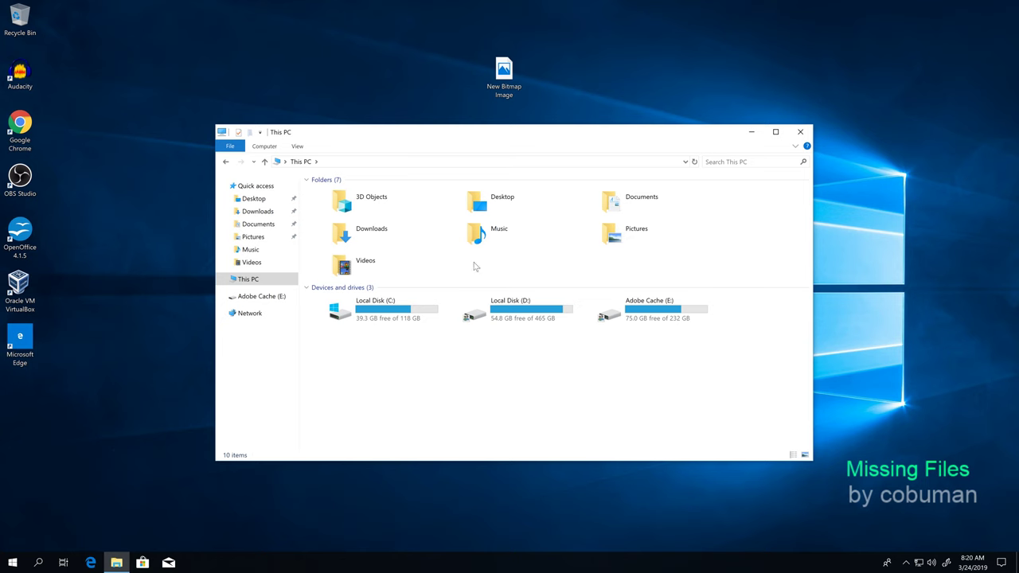
{"action": "left_click", "coordinate": [460, 162]}
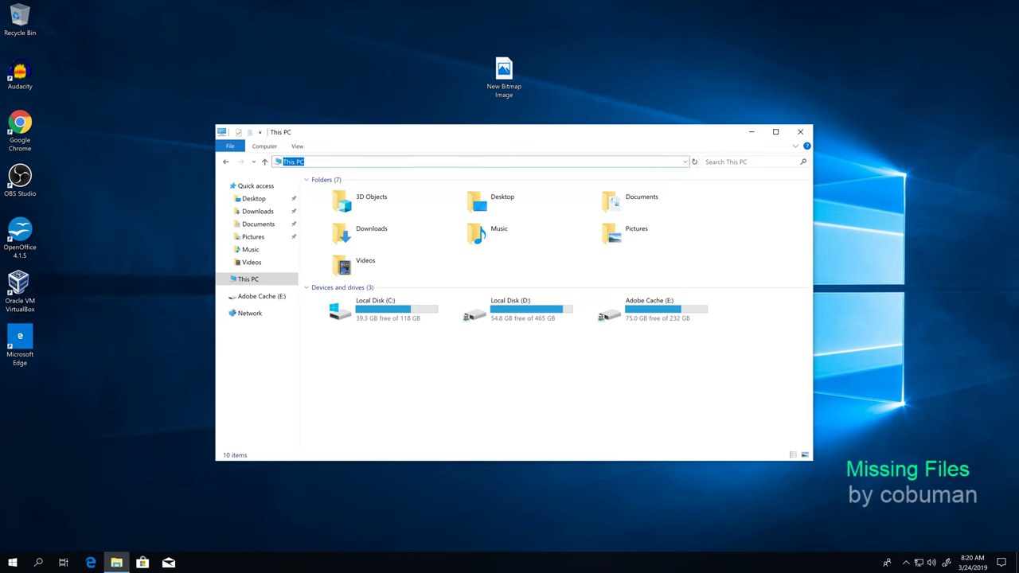
{"action": "type", "text": "c:"}
{"action": "key", "text": "Return"}
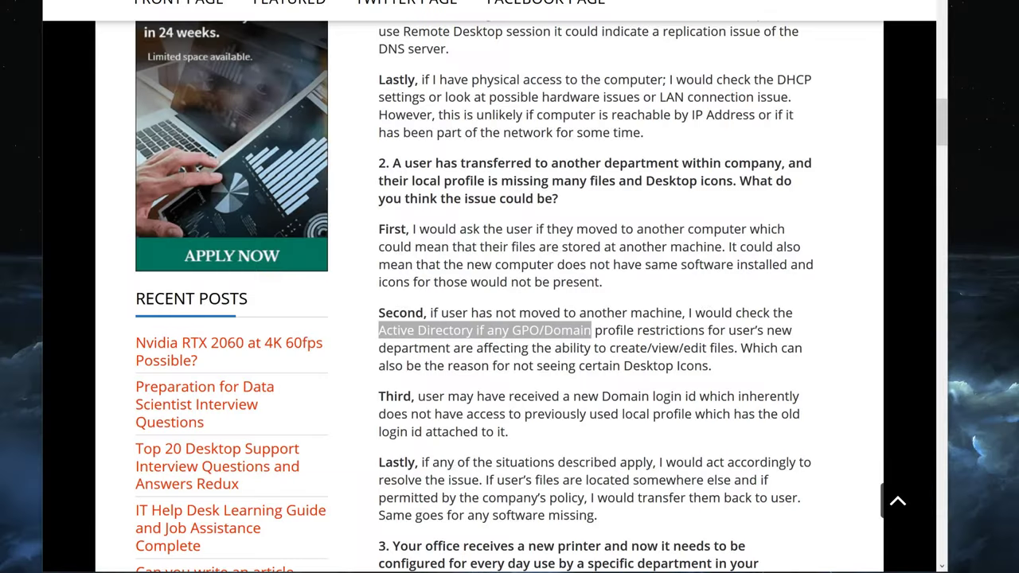
{"action": "scroll", "coordinate": [475, 297], "scroll_direction": "down", "scroll_amount": 1}
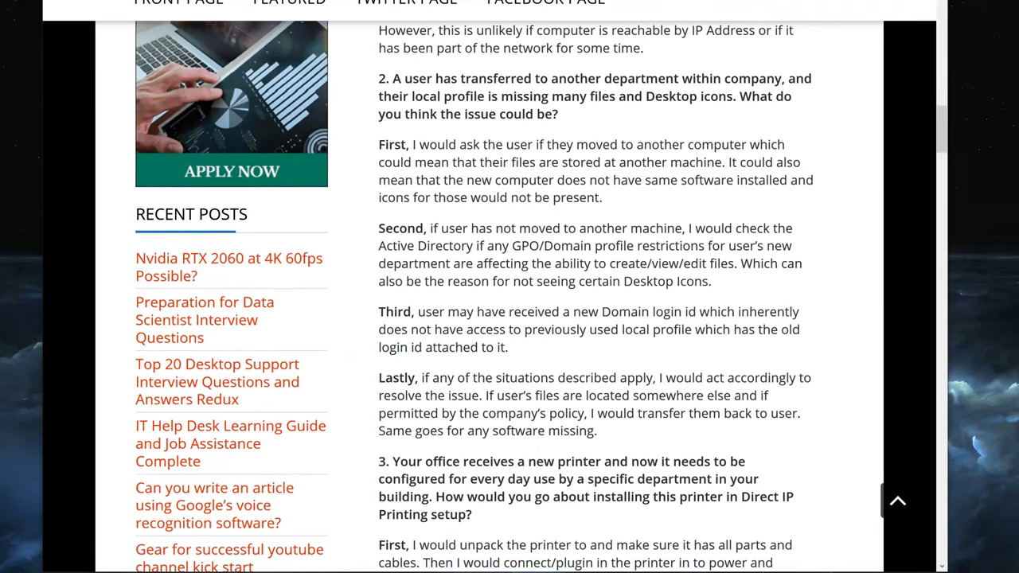
{"action": "left_click_drag", "start_coordinate": [417, 312], "coordinate": [771, 330]}
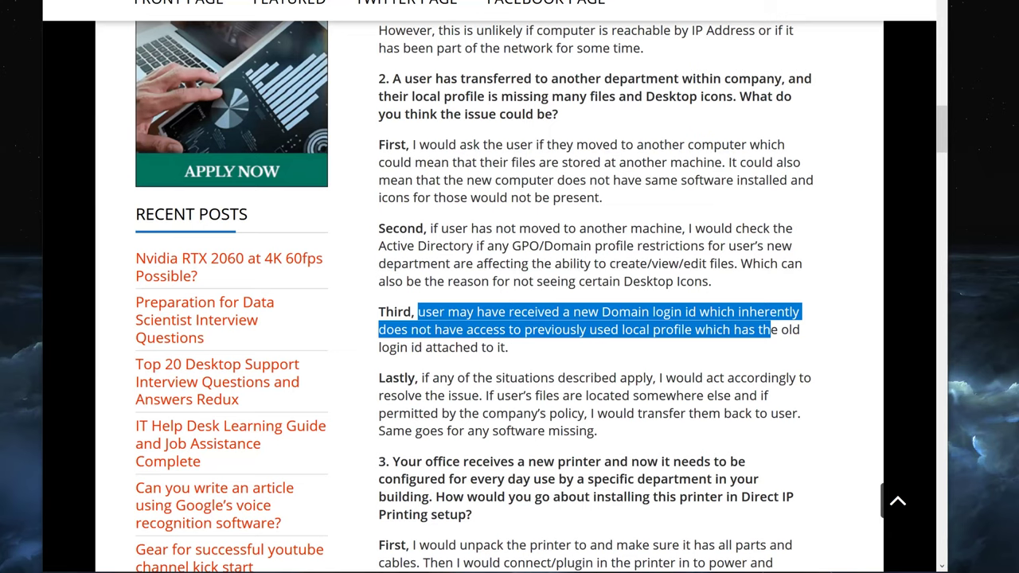
{"action": "left_click_drag", "start_coordinate": [771, 329], "coordinate": [748, 350]}
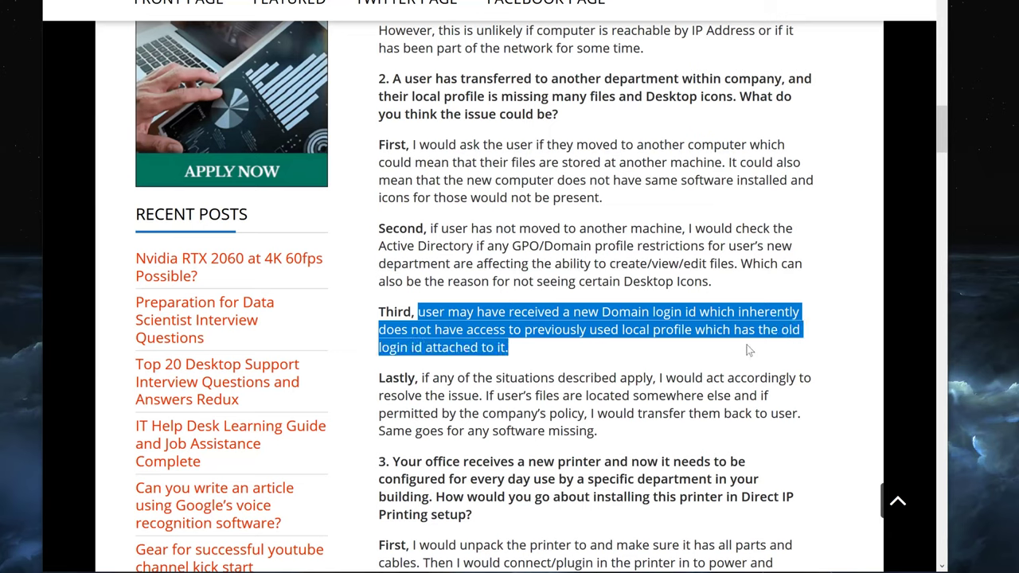
{"action": "left_click", "coordinate": [519, 347]}
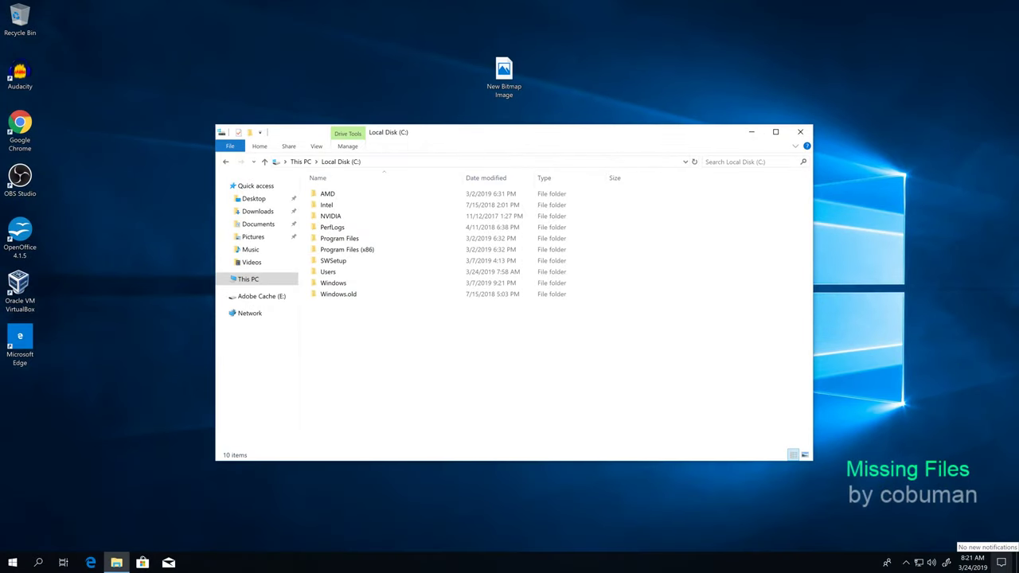
- Close the C: window, reopen File Explorer, and open This PC > Local Disk (C:) > Users
{"action": "left_click", "coordinate": [800, 131]}
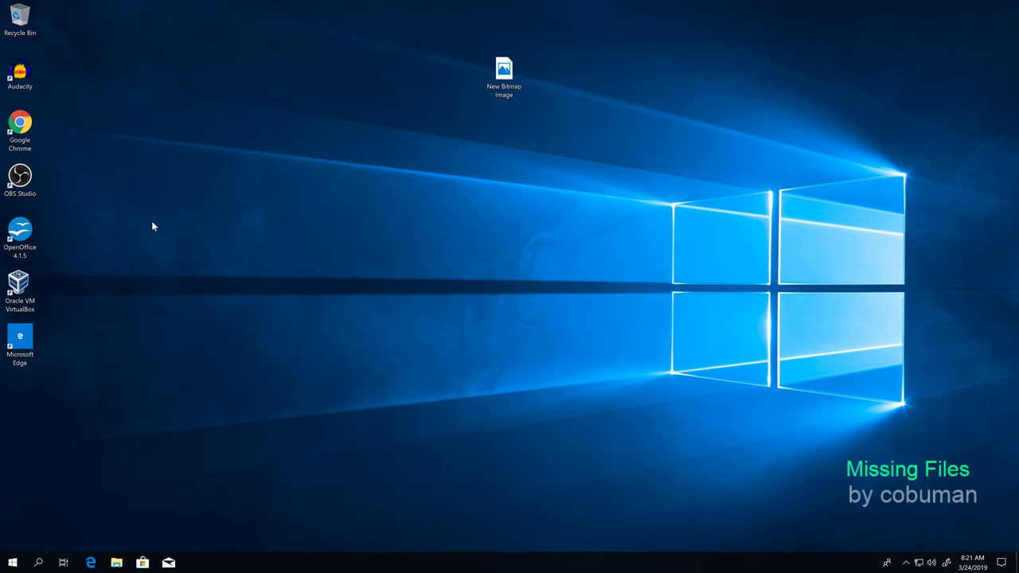
{"action": "left_click", "coordinate": [125, 565]}
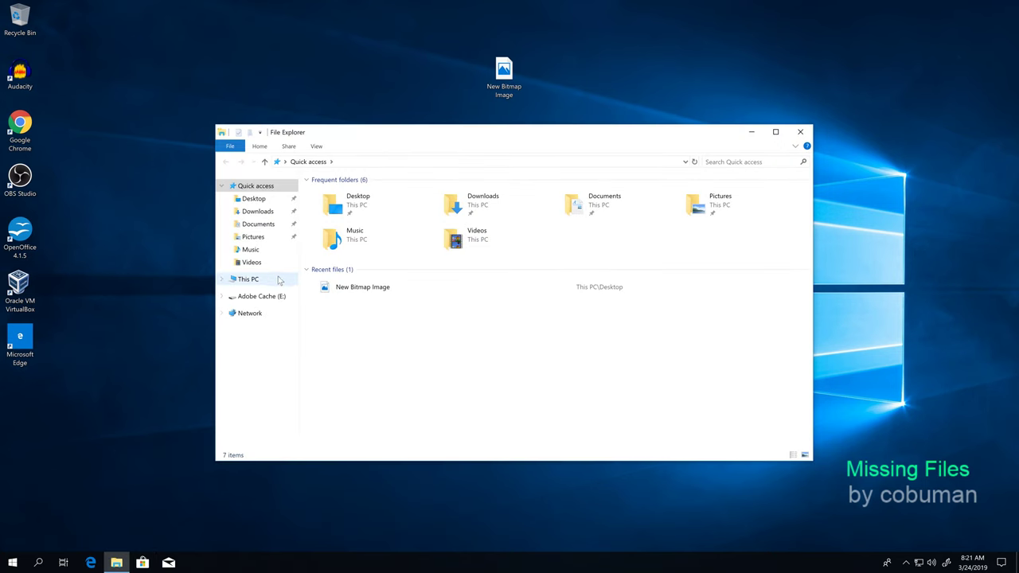
{"action": "left_click", "coordinate": [247, 280]}
{"action": "double_click", "coordinate": [400, 313]}
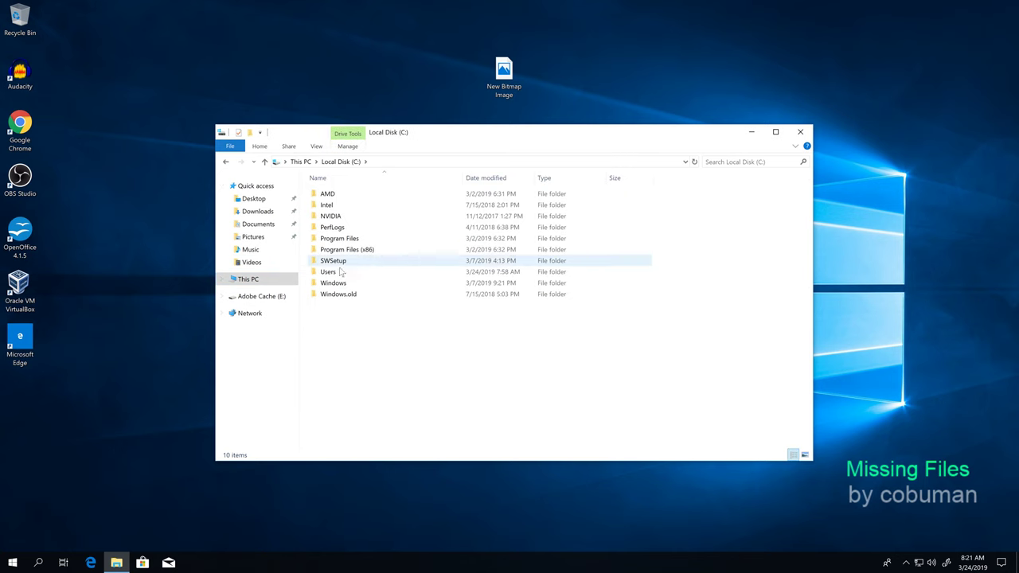
{"action": "double_click", "coordinate": [338, 273]}
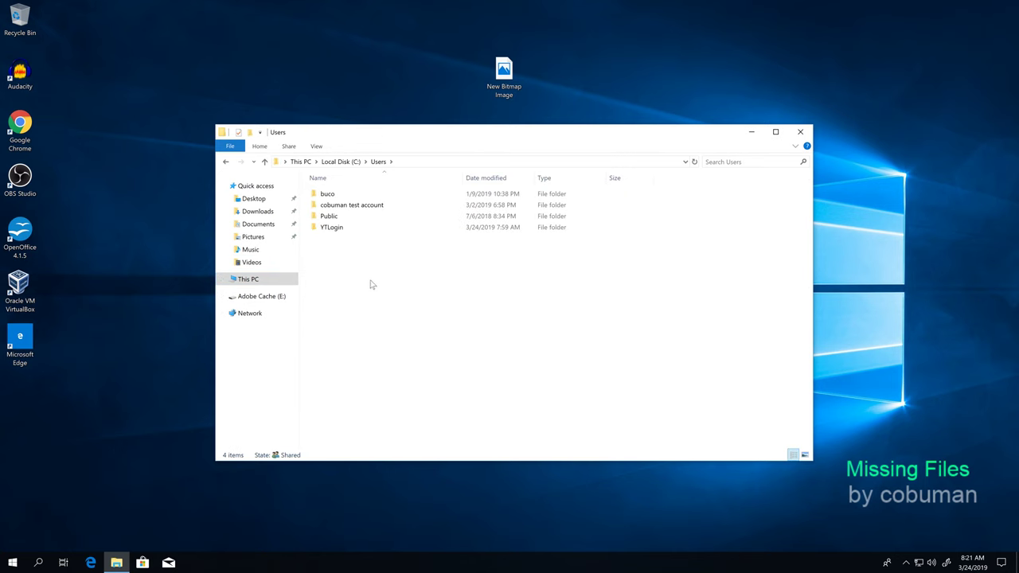
- Select the newer login's profile folder, then try opening the old test-account profile folder
{"action": "left_click", "coordinate": [372, 231]}
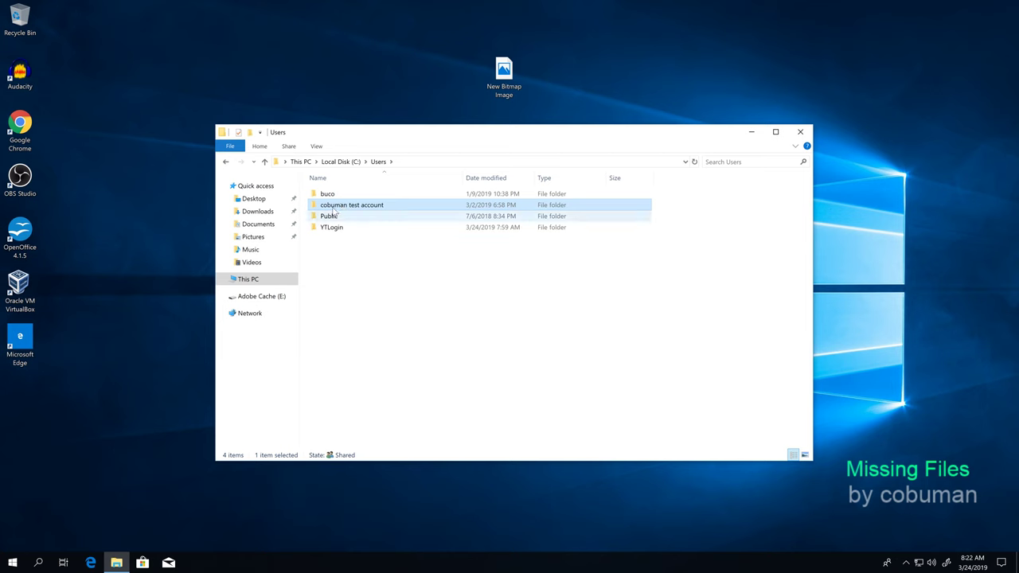
{"action": "mouse_move", "coordinate": [352, 208]}
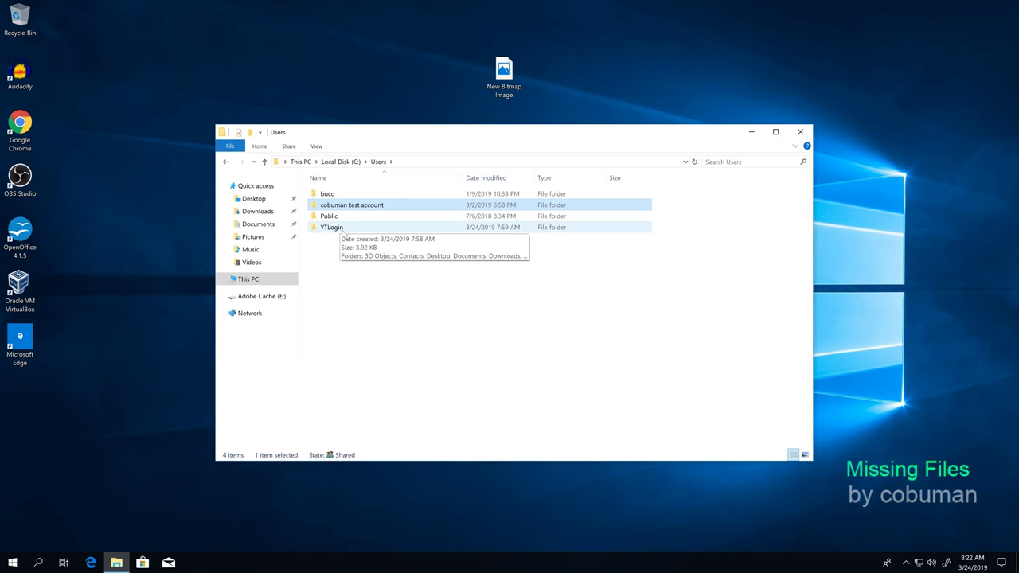
{"action": "left_click", "coordinate": [346, 229]}
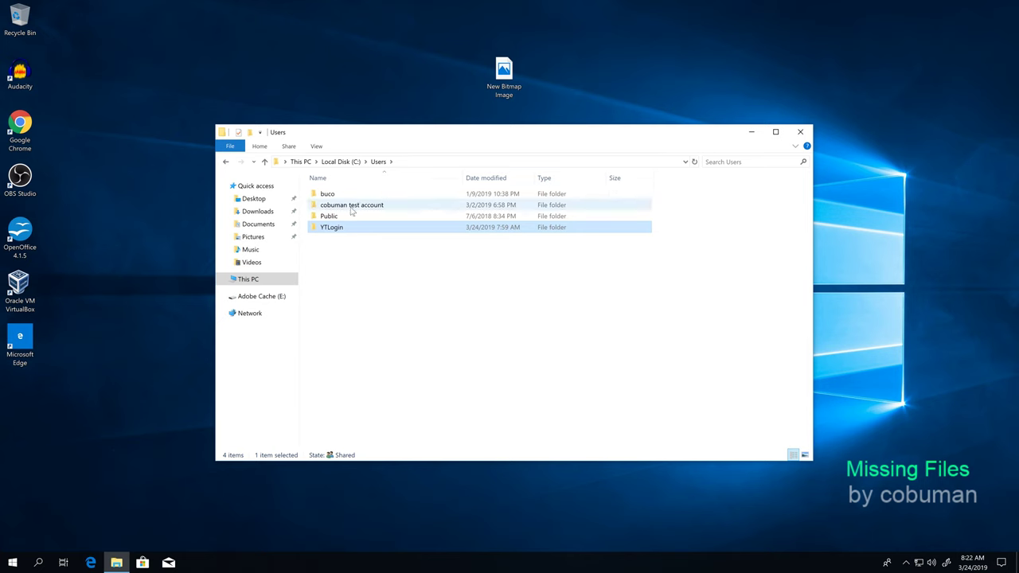
{"action": "left_click", "coordinate": [351, 209]}
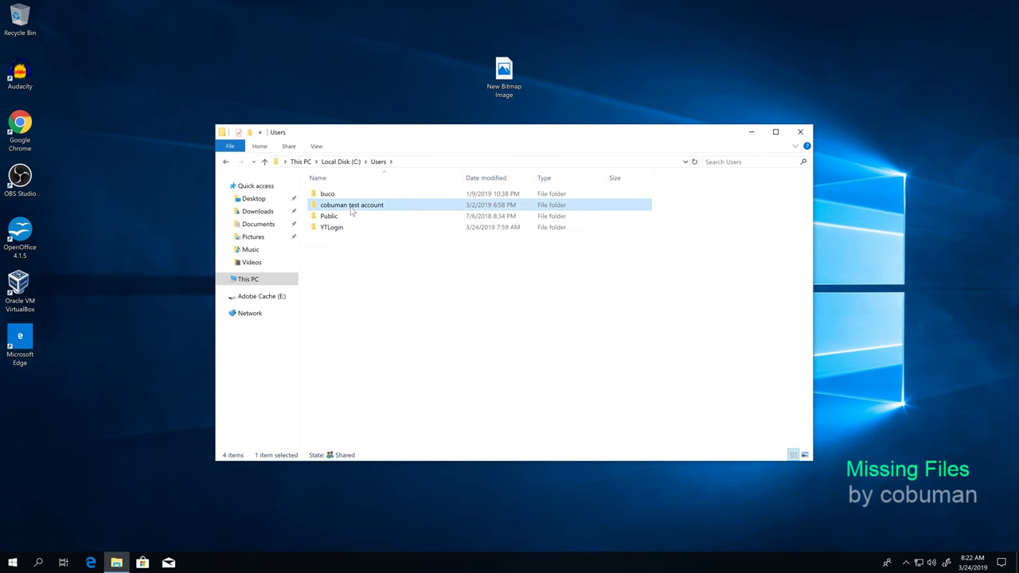
{"action": "double_click", "coordinate": [351, 210]}
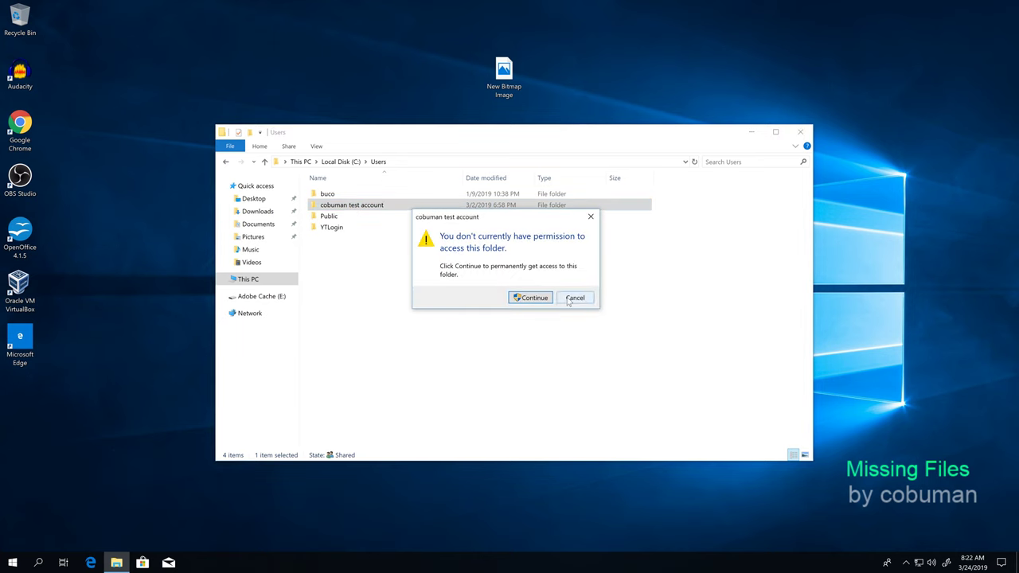
- Dismiss the test-account permission prompt and open the newer login's YTLogin profile folder
{"action": "left_click", "coordinate": [535, 300]}
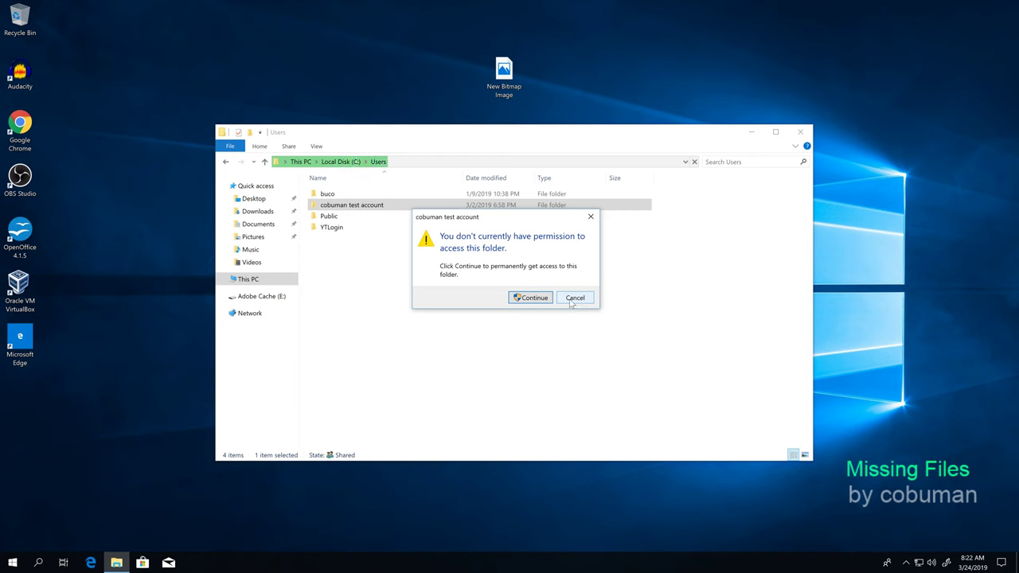
{"action": "left_click", "coordinate": [573, 299]}
{"action": "double_click", "coordinate": [371, 228]}
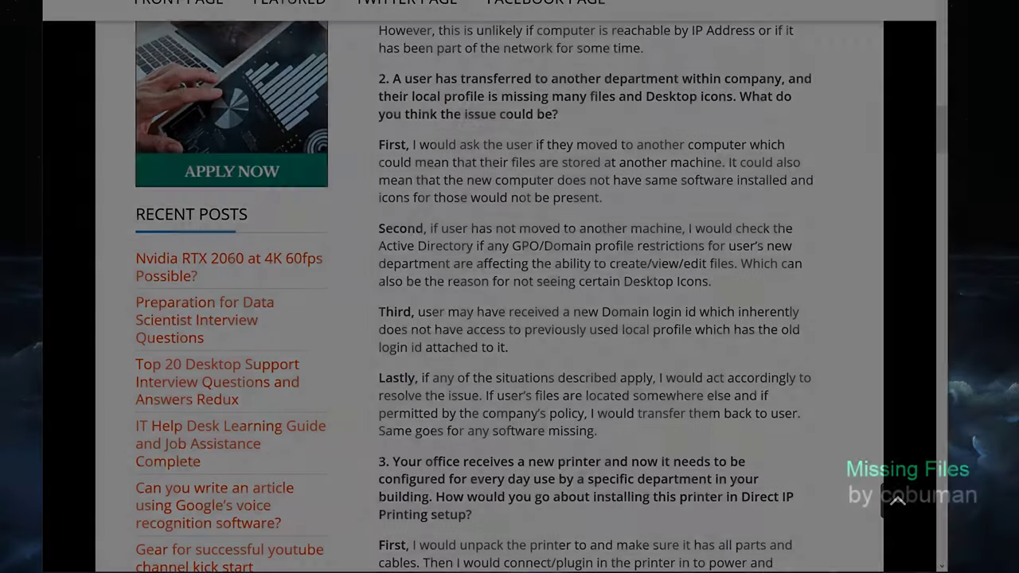
{"action": "scroll", "coordinate": [471, 201], "scroll_direction": "down", "scroll_amount": 2}
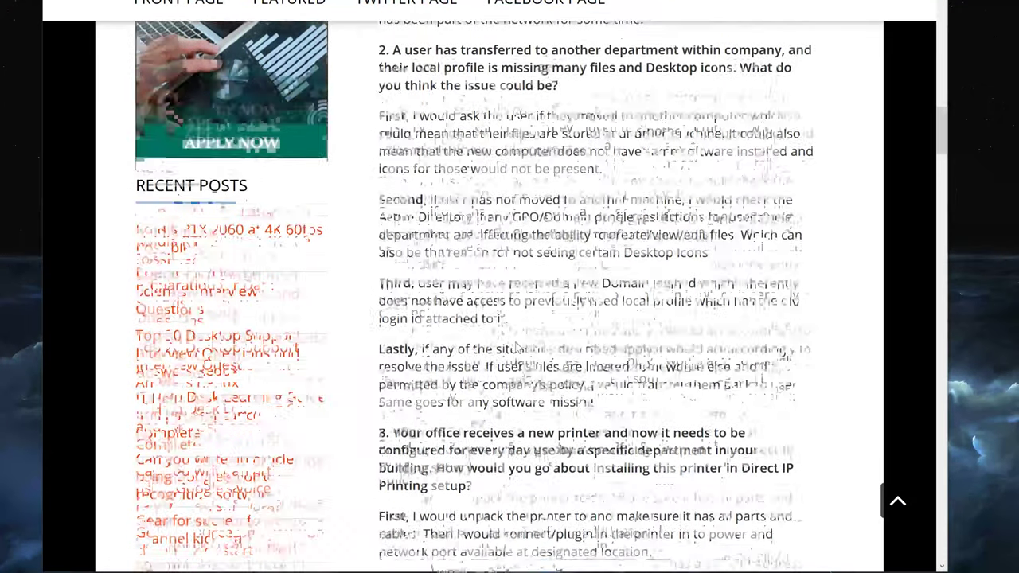
{"action": "scroll", "coordinate": [471, 200], "scroll_direction": "up", "scroll_amount": 1}
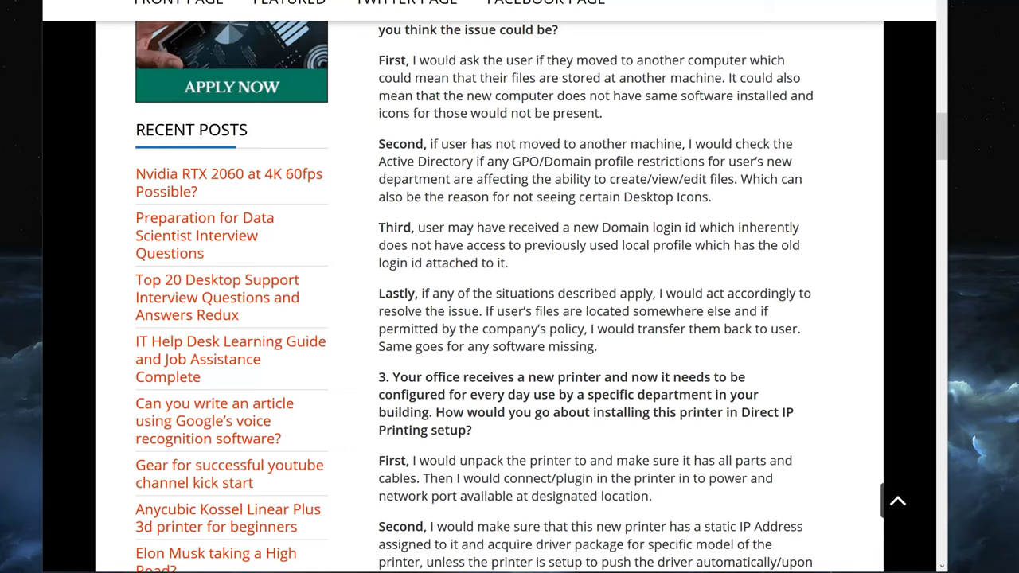
{"action": "left_click_drag", "start_coordinate": [418, 293], "coordinate": [762, 357]}
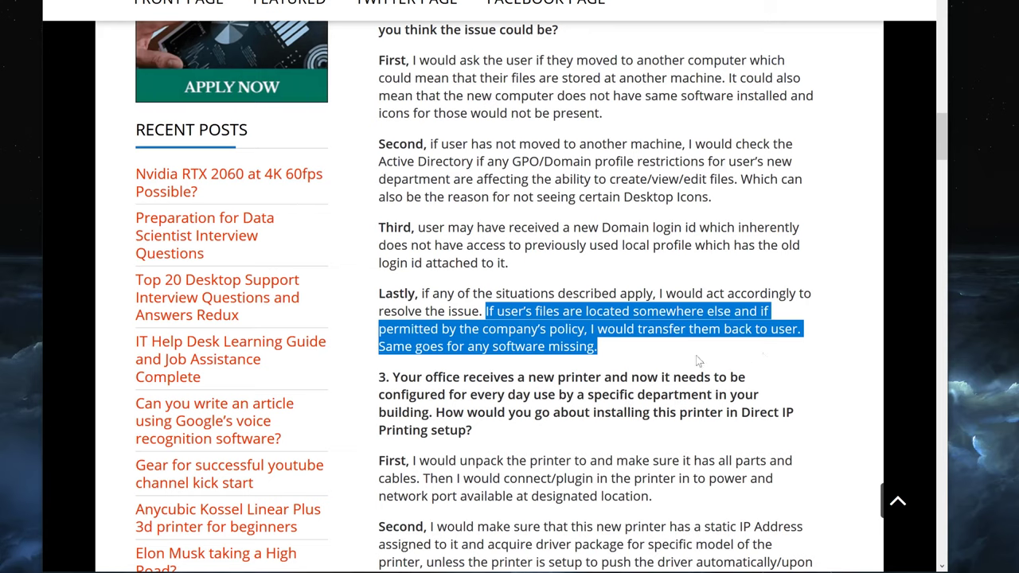
{"action": "left_click", "coordinate": [610, 430]}
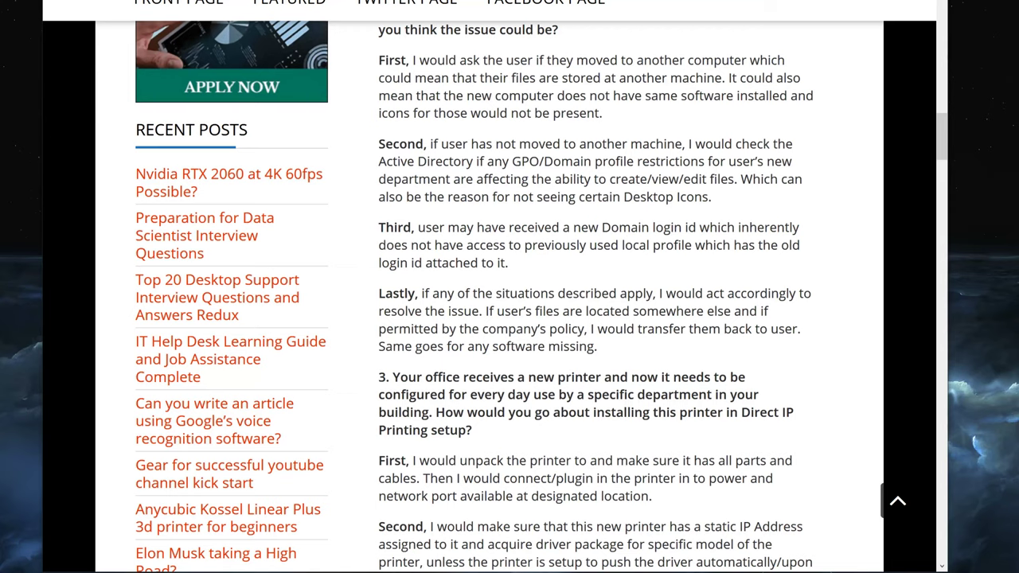
{"action": "double_click", "coordinate": [660, 293]}
{"action": "left_click_drag", "start_coordinate": [638, 312], "coordinate": [647, 311]}
{"action": "mouse_move", "coordinate": [590, 329]}
{"action": "left_mouse_down"}
{"action": "mouse_move", "coordinate": [603, 347]}
{"action": "mouse_move", "coordinate": [592, 346]}
{"action": "mouse_move", "coordinate": [591, 329]}
{"action": "left_mouse_up"}
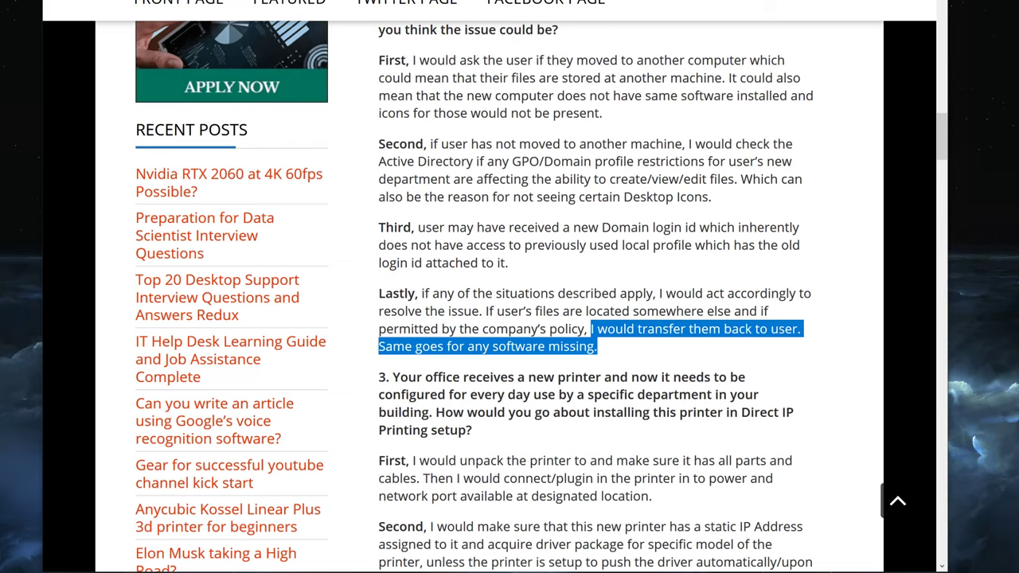
{"action": "left_click", "coordinate": [590, 329]}
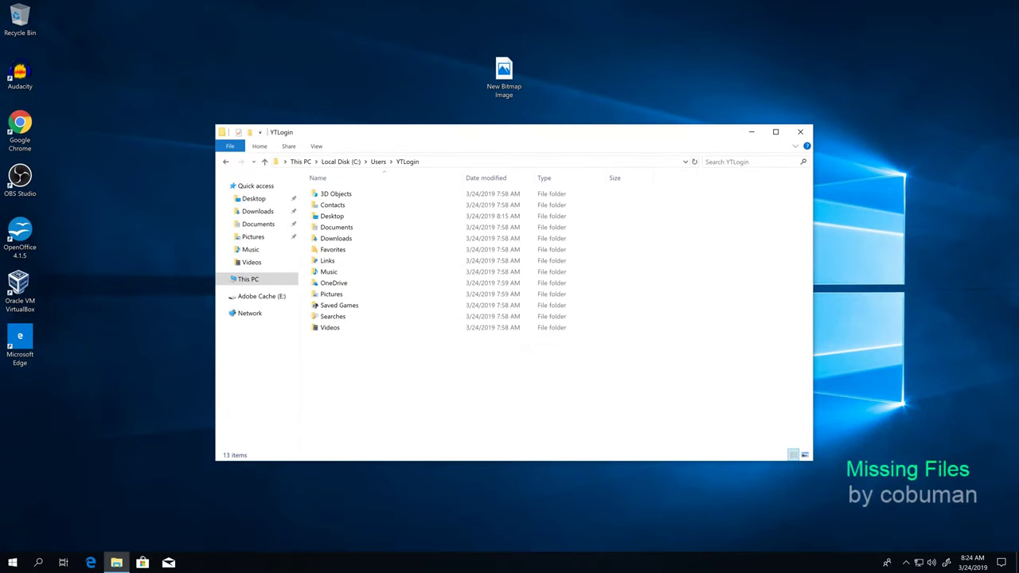
- Close the profile folder window and reopen File Explorer at This PC
{"action": "left_click", "coordinate": [802, 133]}
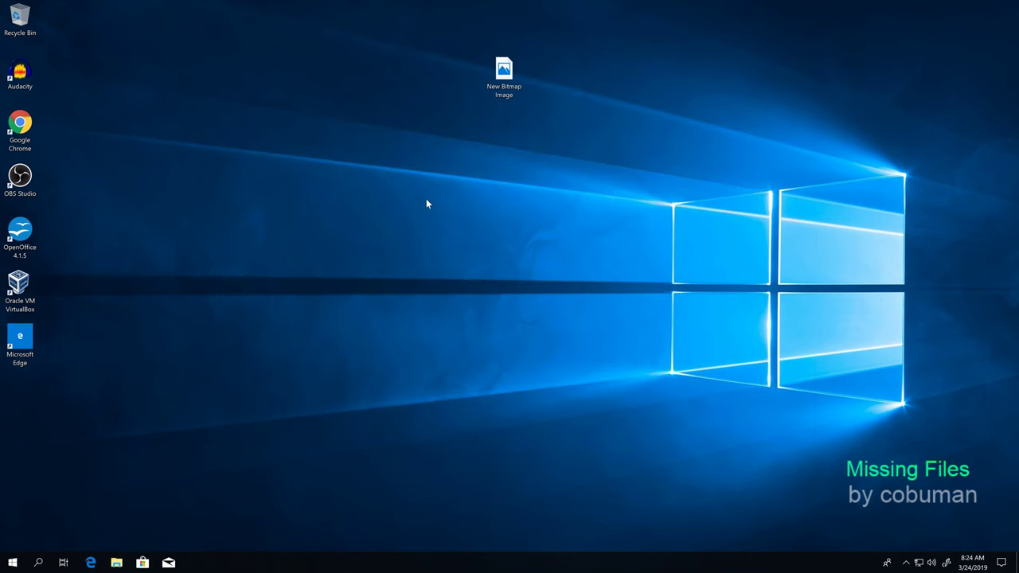
{"action": "left_click", "coordinate": [116, 563]}
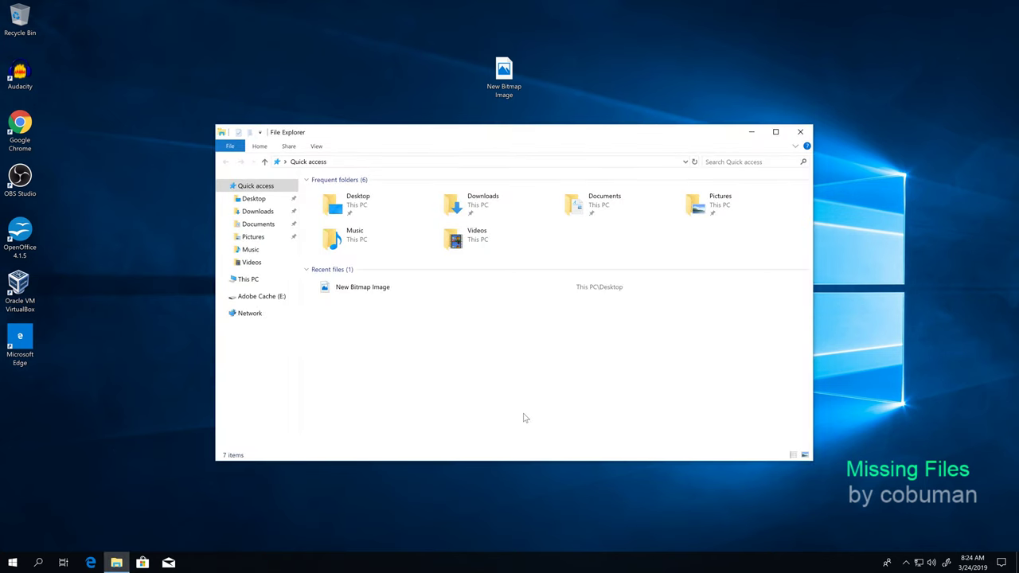
{"action": "left_click", "coordinate": [255, 280]}
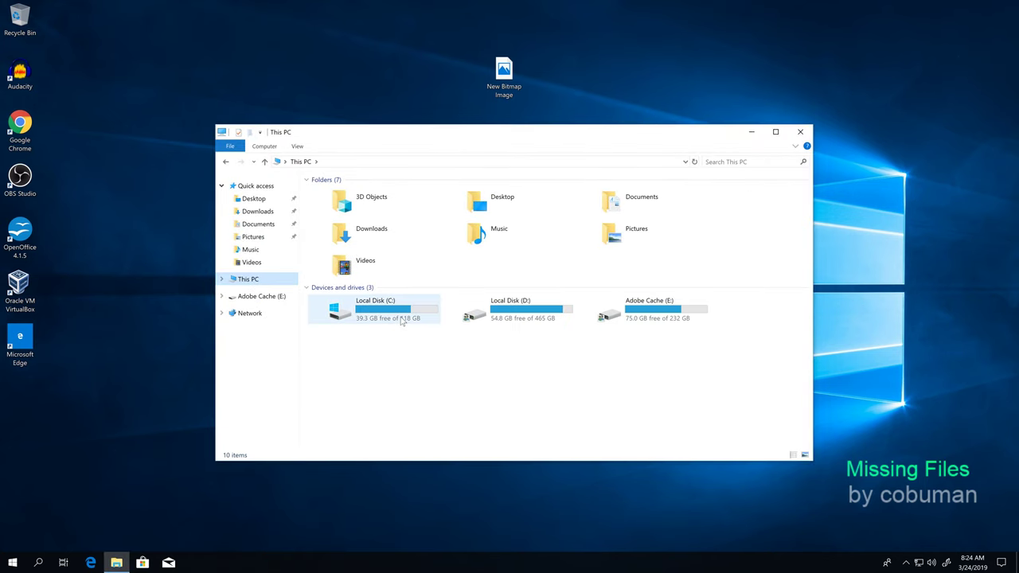
- Check the Desktop and Documents folders from This PC, confirming Documents is empty
{"action": "left_click", "coordinate": [495, 204]}
{"action": "double_click", "coordinate": [495, 205]}
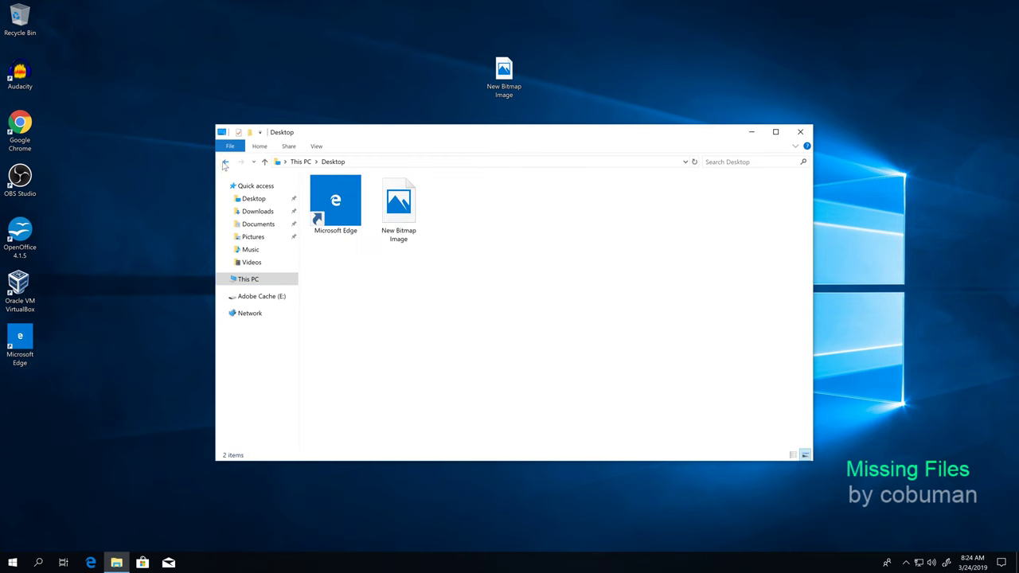
{"action": "left_click", "coordinate": [226, 162]}
{"action": "double_click", "coordinate": [629, 201]}
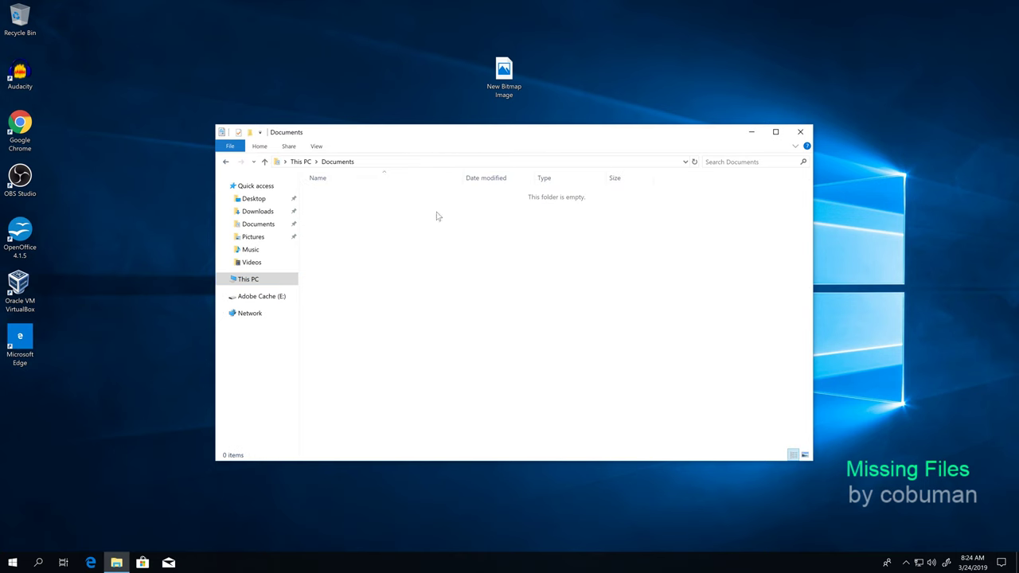
{"action": "left_click", "coordinate": [226, 161]}
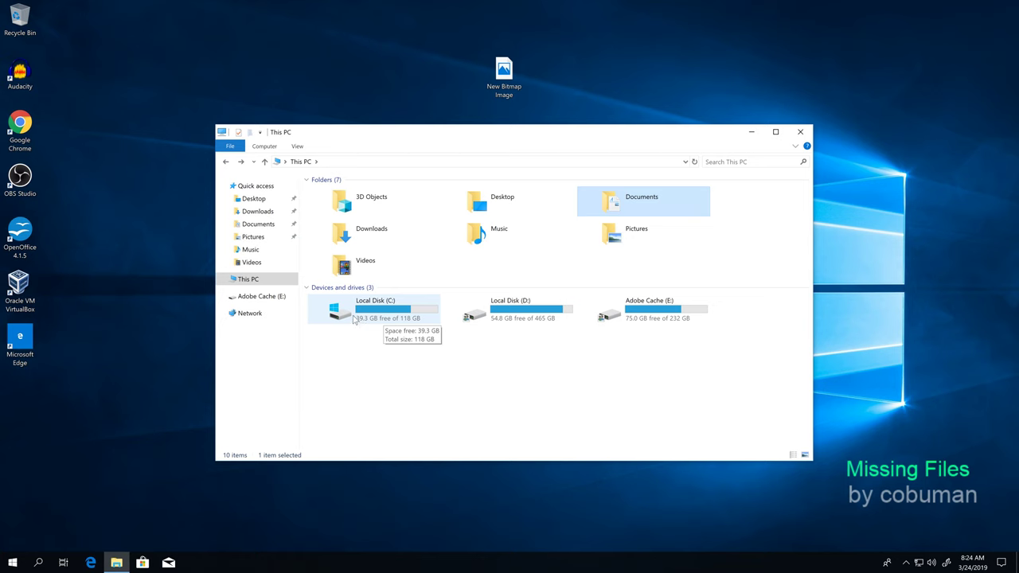
{"action": "left_click", "coordinate": [382, 349]}
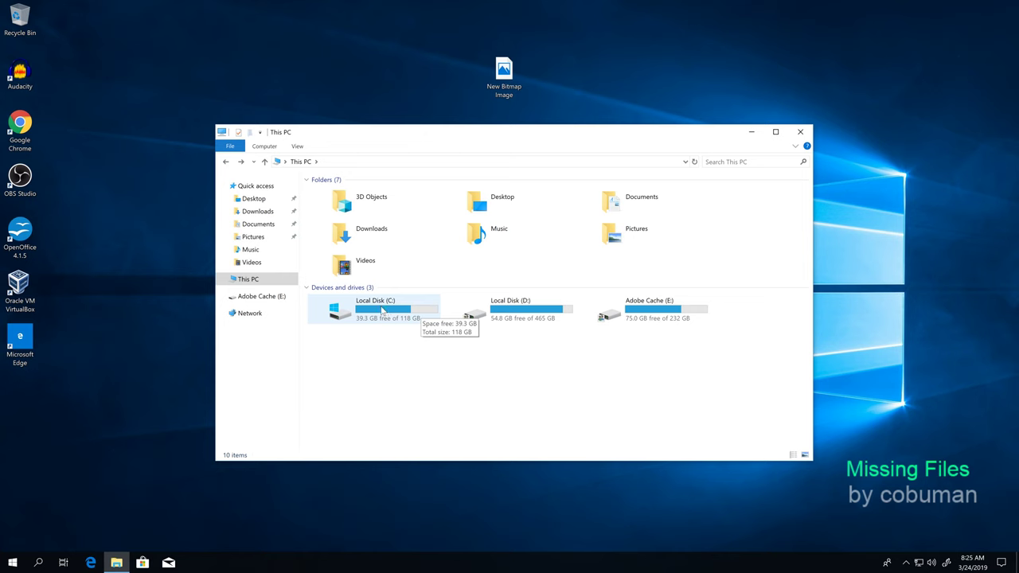
- Enter the example admin-share path \\nameofthecomputer\c$ in the address bar
{"action": "left_click", "coordinate": [401, 162]}
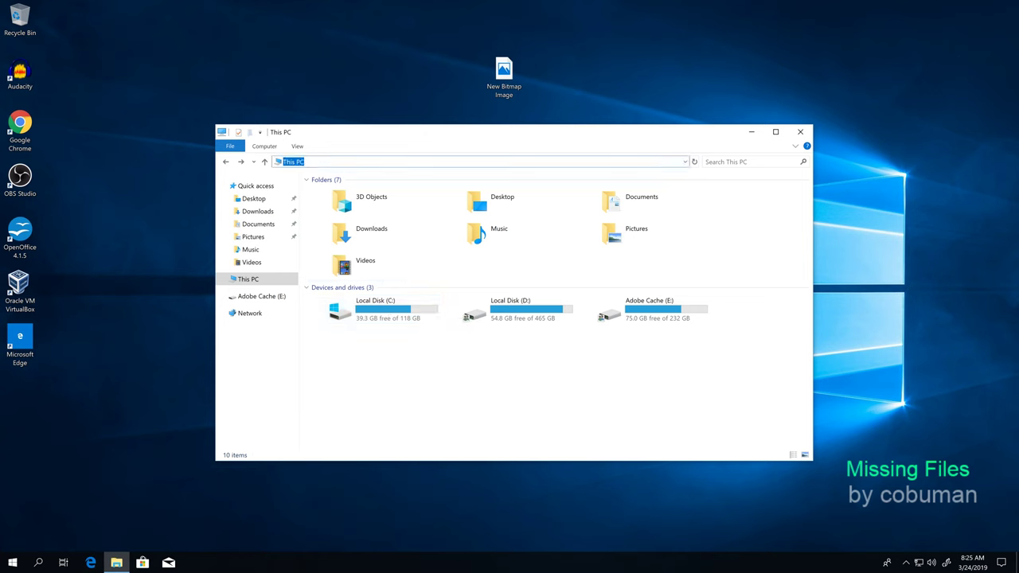
{"action": "type", "text": "\\\\"}
{"action": "key", "text": "BackSpace"}
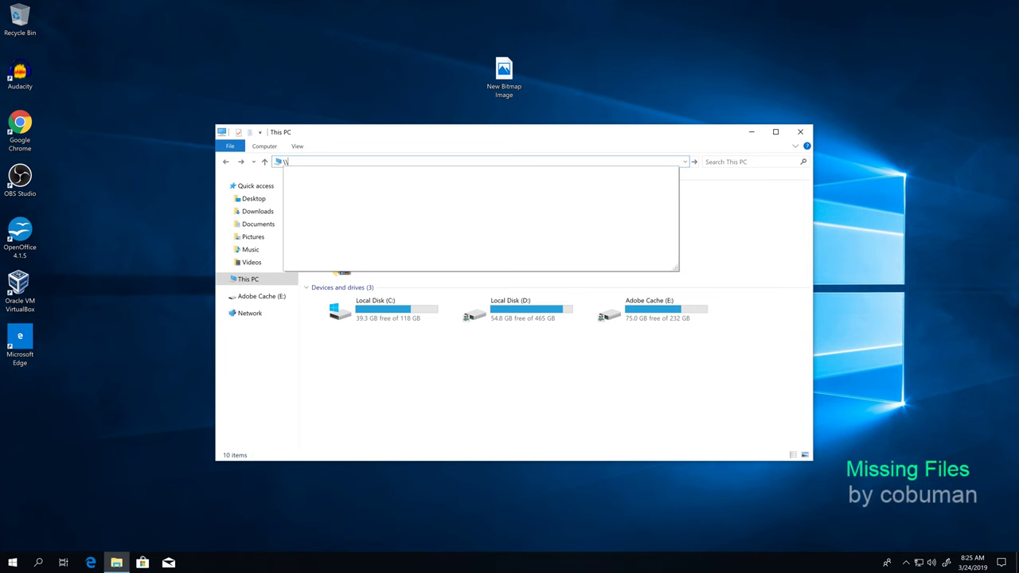
{"action": "type", "text": "nameoft"}
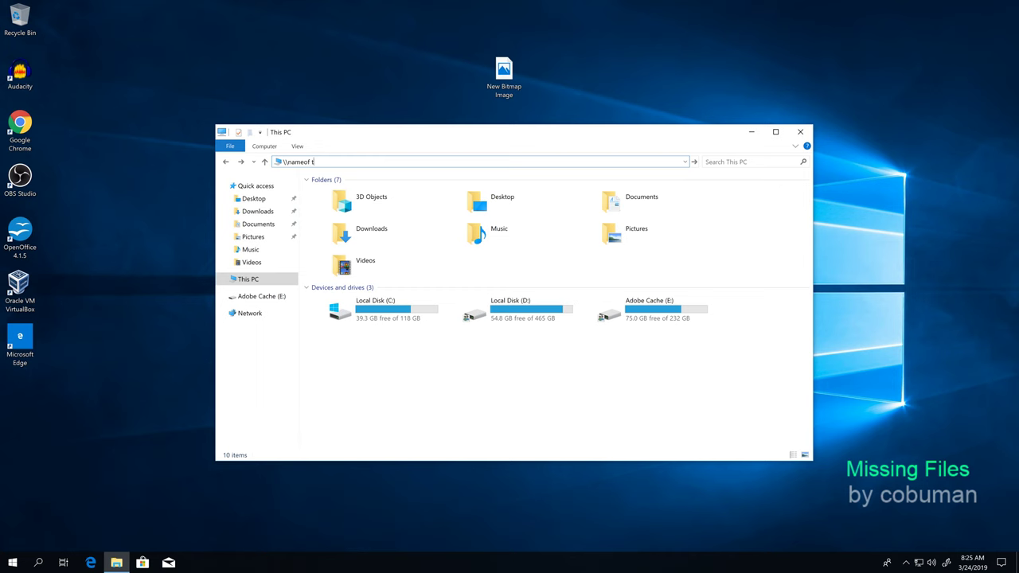
{"action": "type", "text": "hecomputer\\c$"}
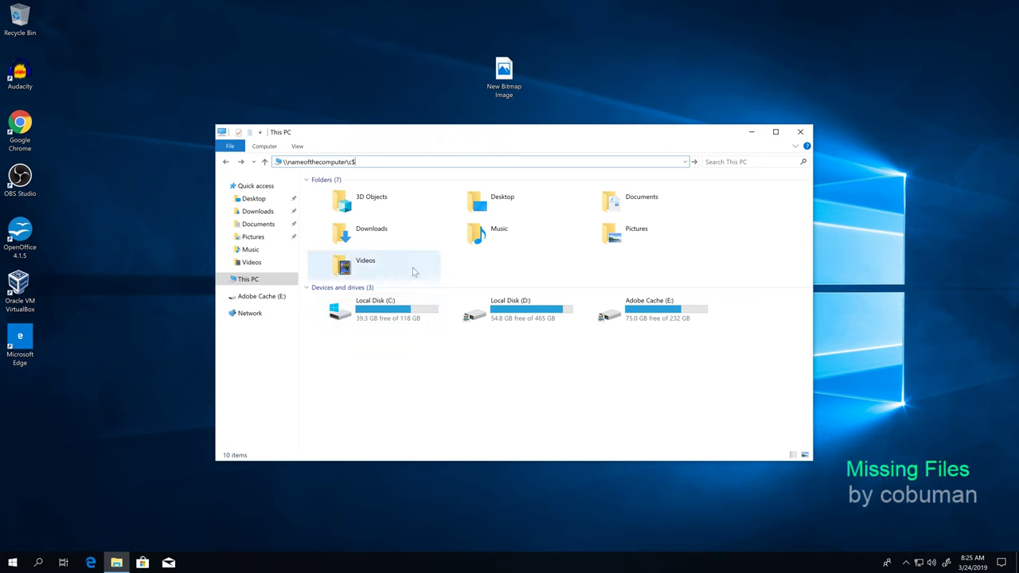
- Browse from Local Disk (C:) into Users and the newest user profile folder
{"action": "left_click", "coordinate": [414, 308]}
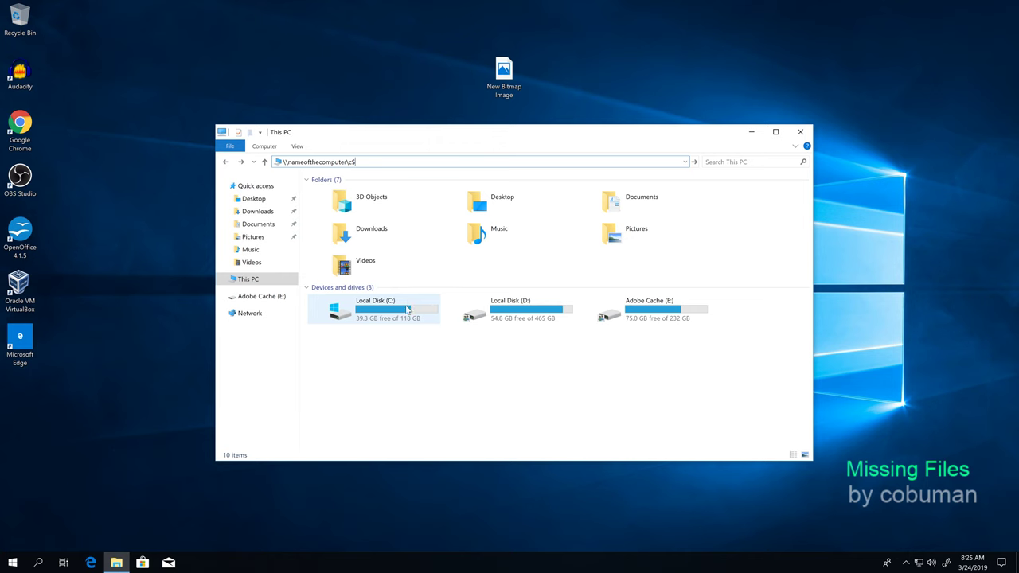
{"action": "double_click", "coordinate": [402, 309]}
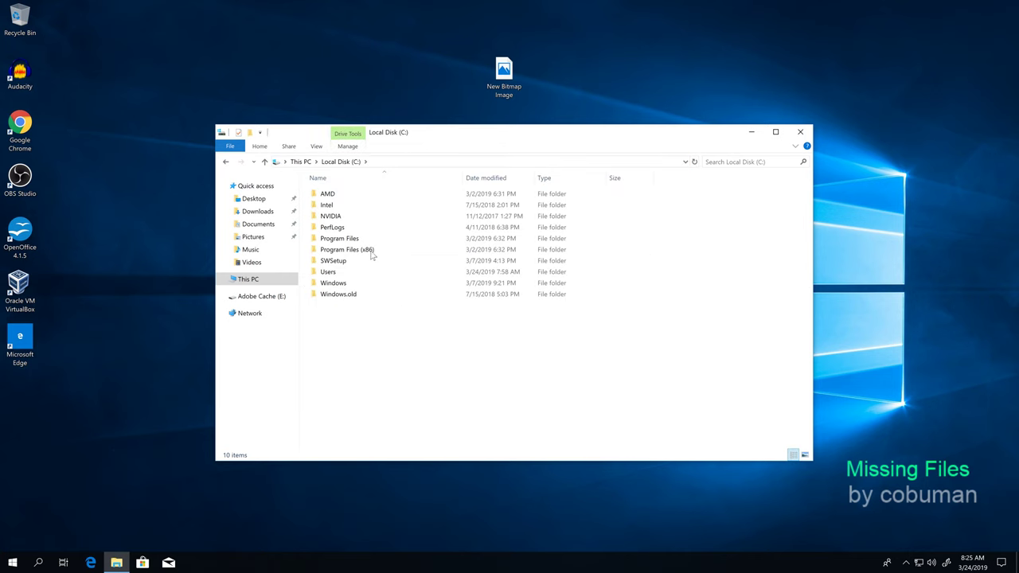
{"action": "left_click", "coordinate": [385, 163]}
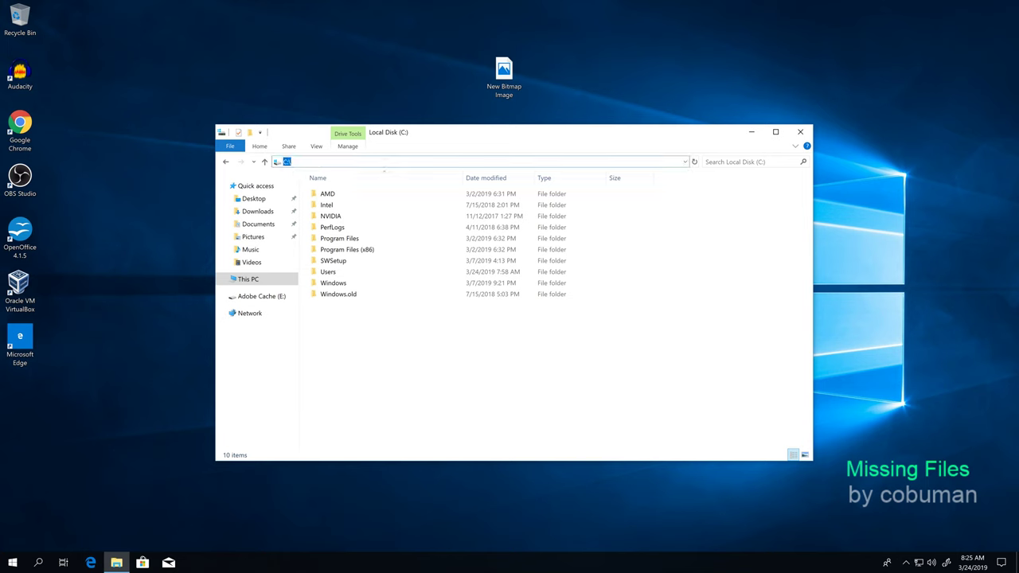
{"action": "left_click", "coordinate": [371, 368]}
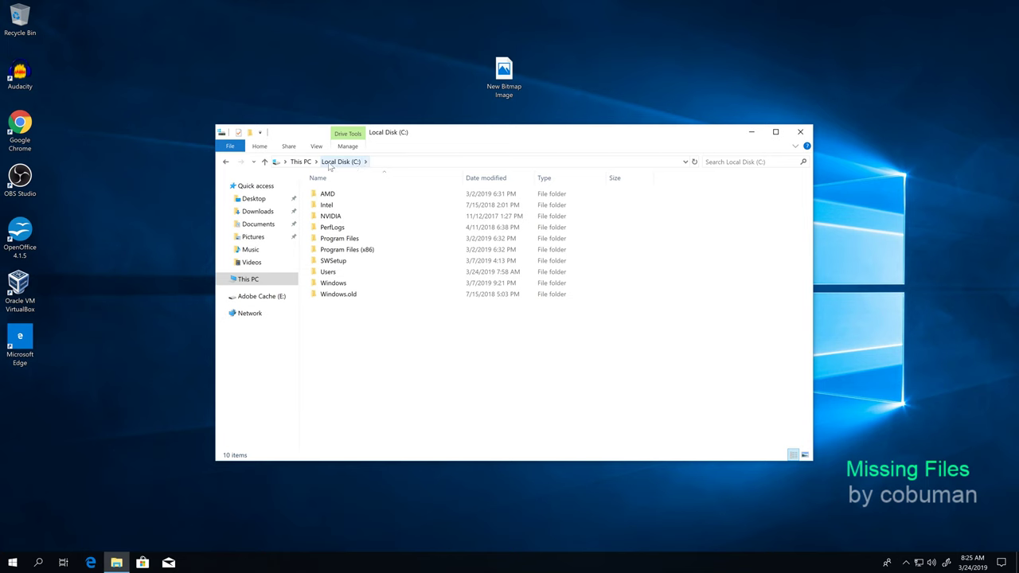
{"action": "double_click", "coordinate": [344, 273]}
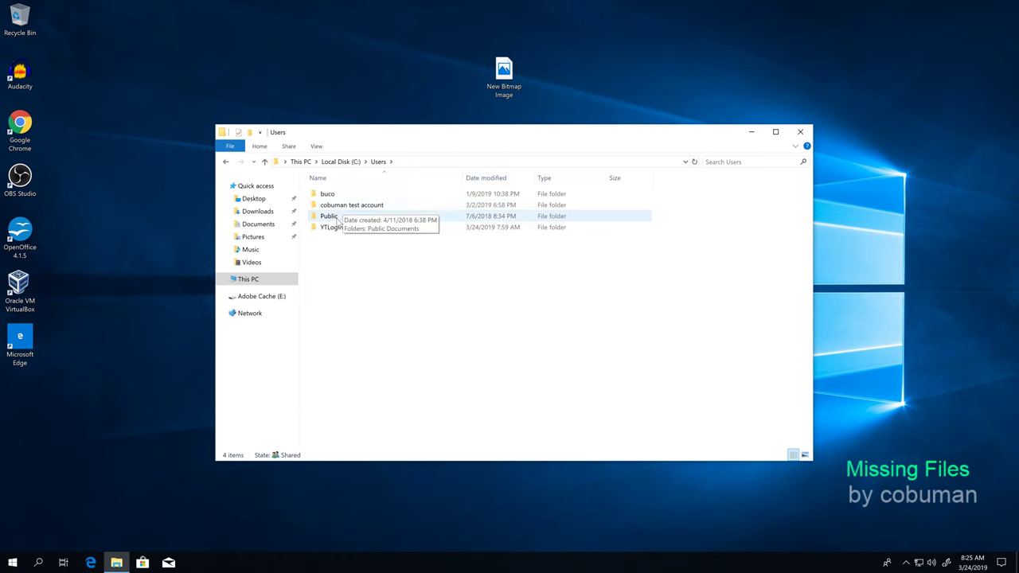
{"action": "double_click", "coordinate": [339, 228]}
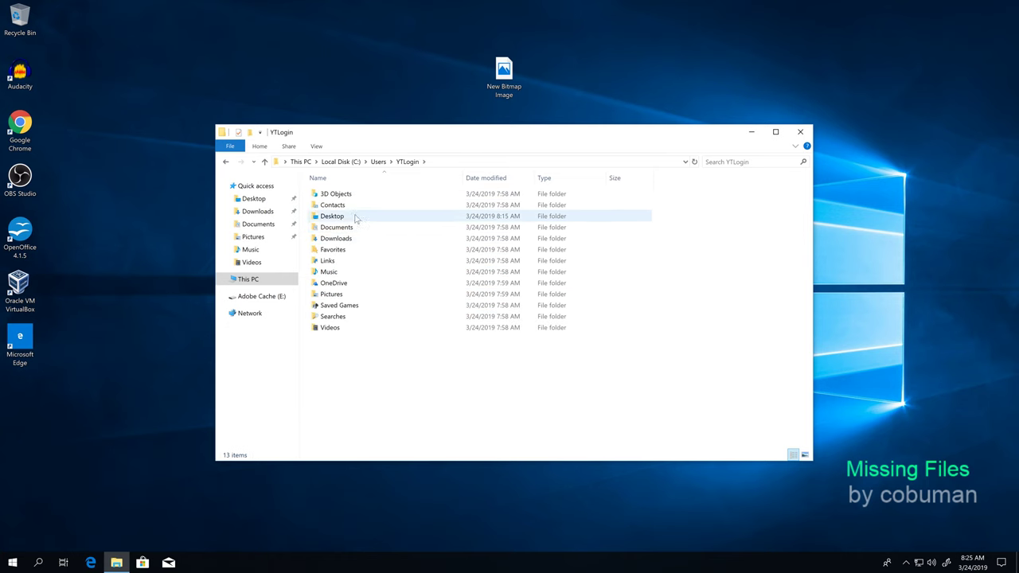
- Copy the profile's Desktop, Documents and Favorites folders, then return to Users
{"action": "left_click", "coordinate": [356, 217]}
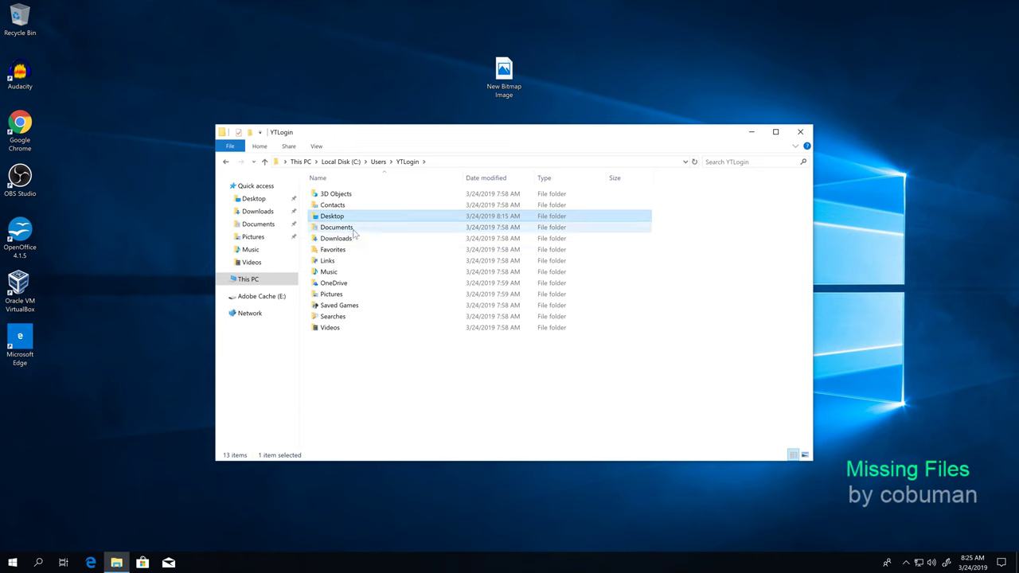
{"action": "left_click", "coordinate": [355, 230], "text": "ctrl"}
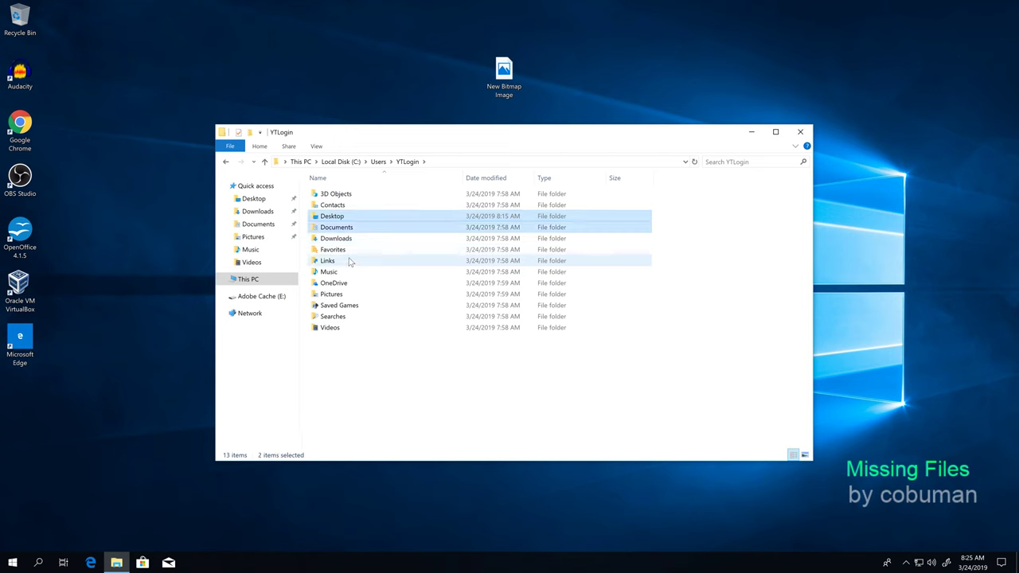
{"action": "left_click", "coordinate": [354, 251], "text": "ctrl"}
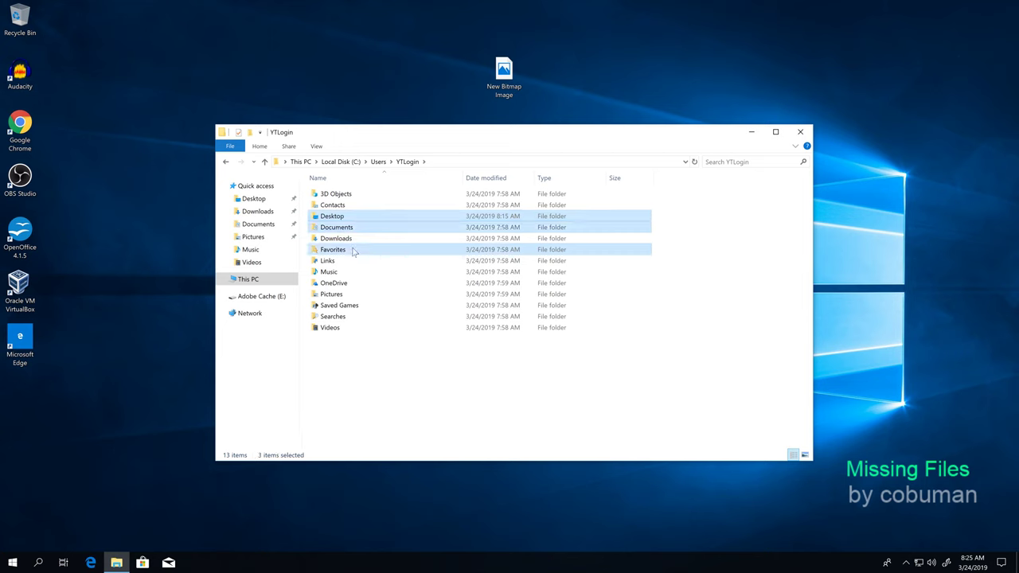
{"action": "right_click", "coordinate": [355, 251]}
{"action": "left_click", "coordinate": [422, 418]}
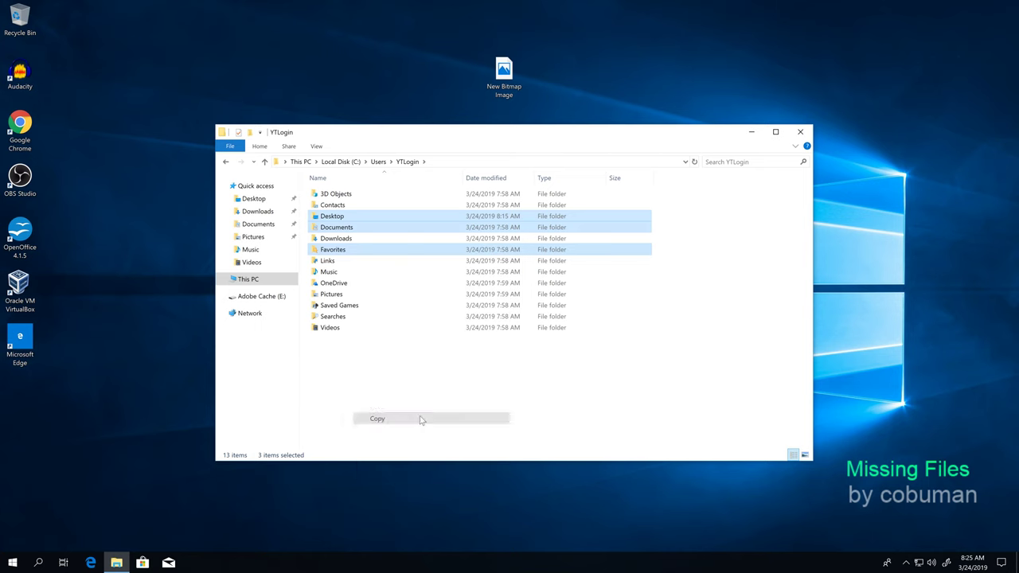
{"action": "left_click", "coordinate": [376, 379]}
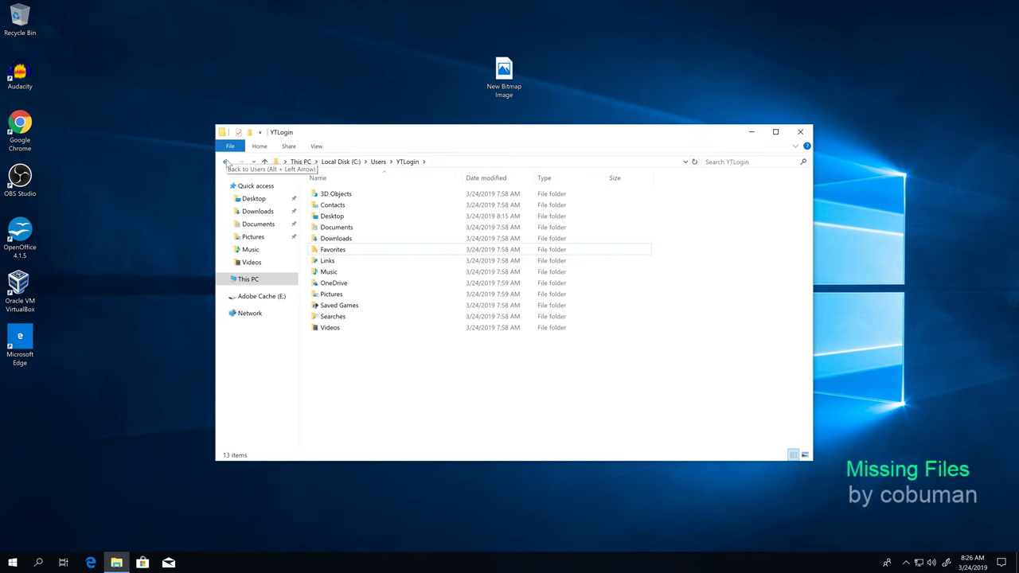
{"action": "left_click", "coordinate": [227, 163]}
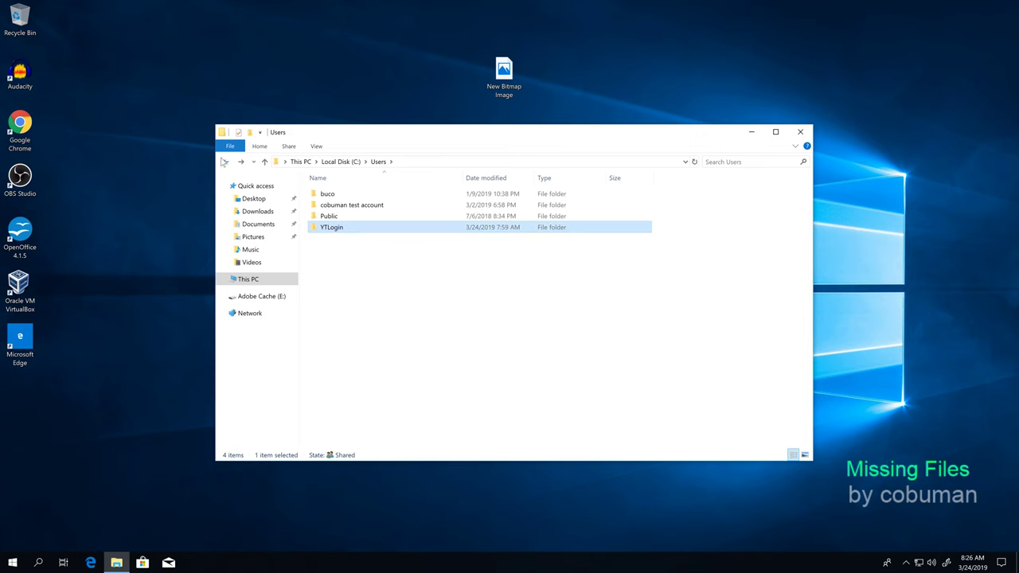
{"action": "double_click", "coordinate": [341, 229]}
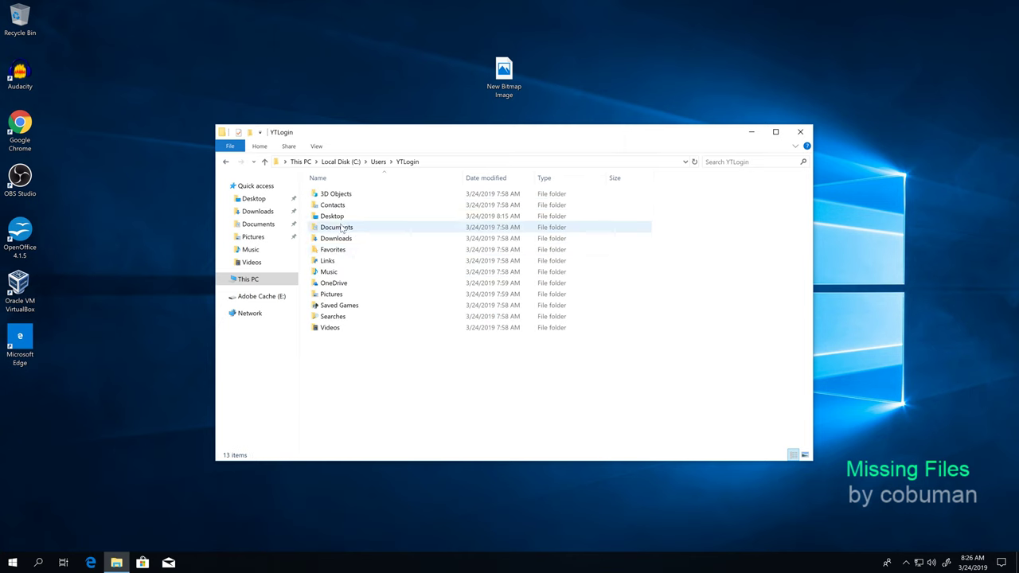
{"action": "right_click", "coordinate": [362, 371]}
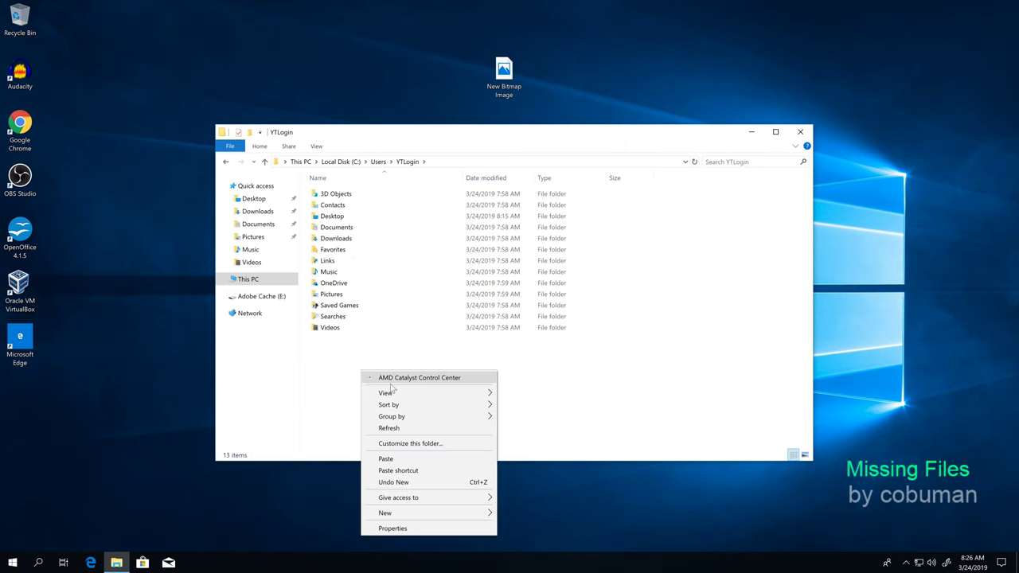
{"action": "left_click", "coordinate": [394, 459]}
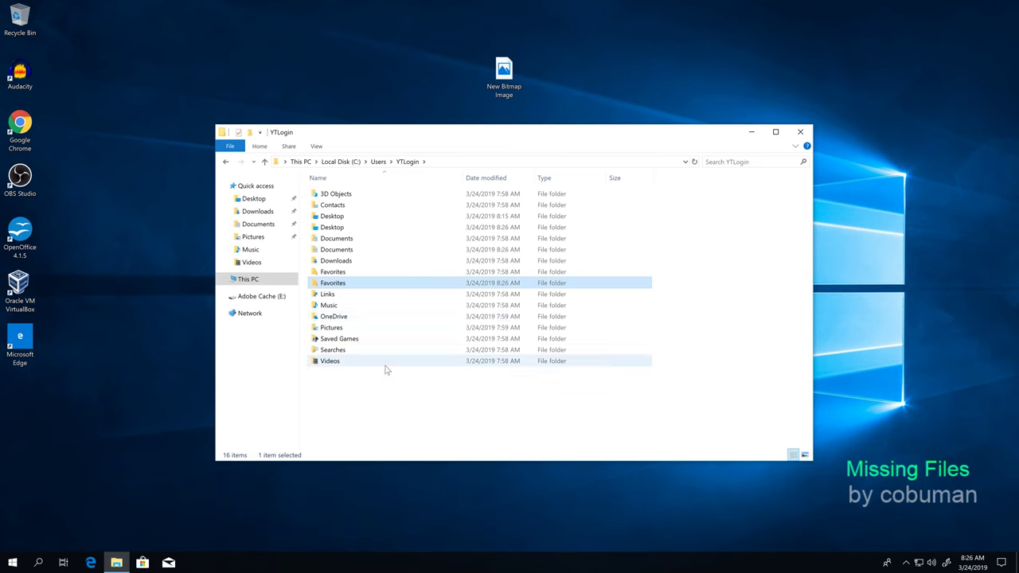
{"action": "left_click", "coordinate": [333, 272]}
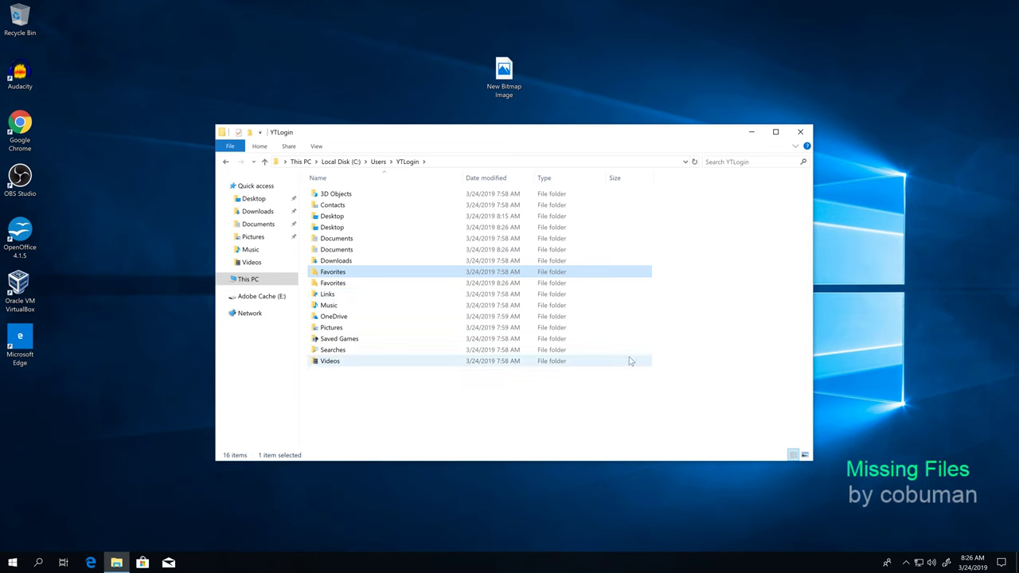
{"action": "key", "text": "F5"}
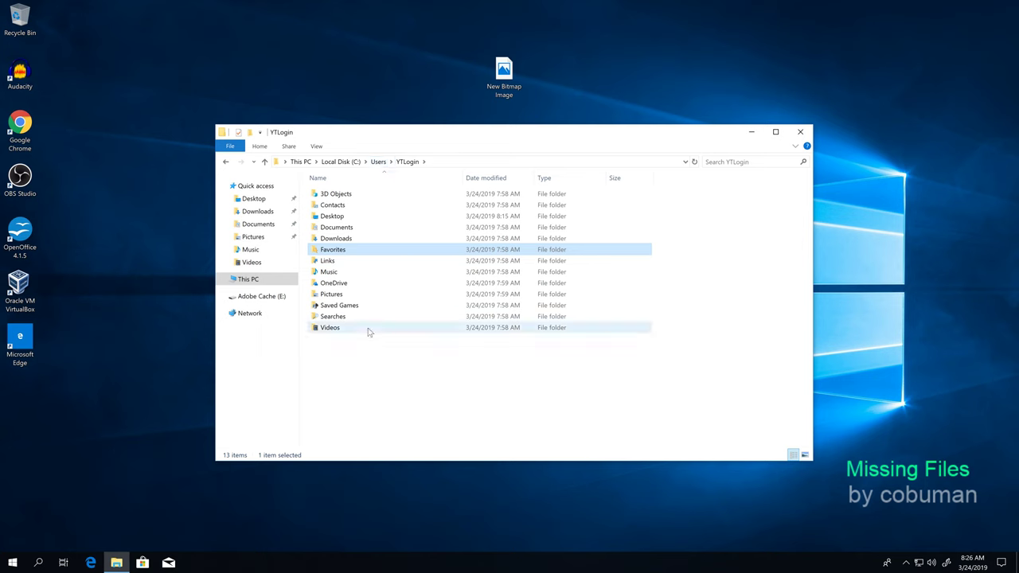
{"action": "left_click", "coordinate": [348, 358]}
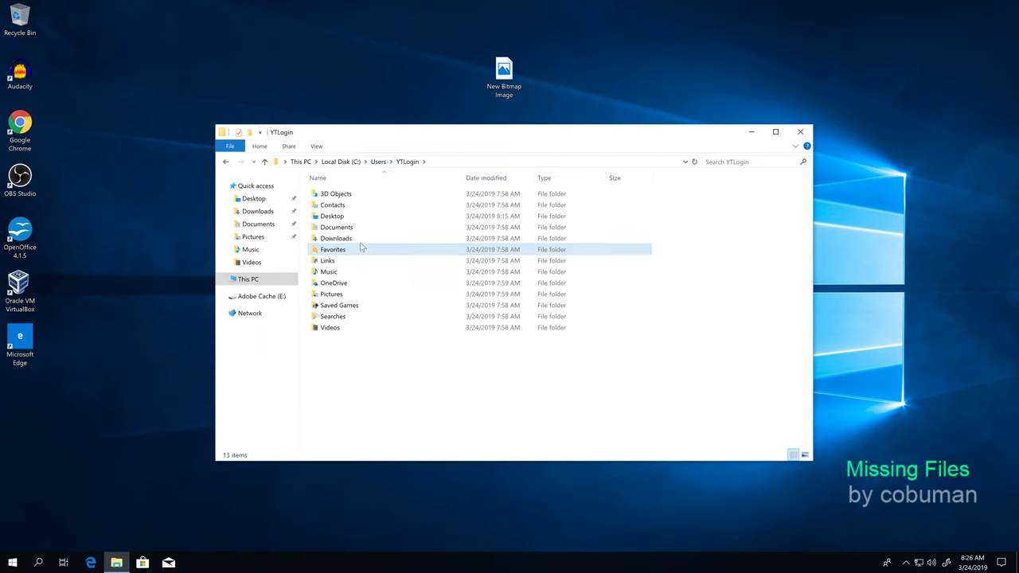